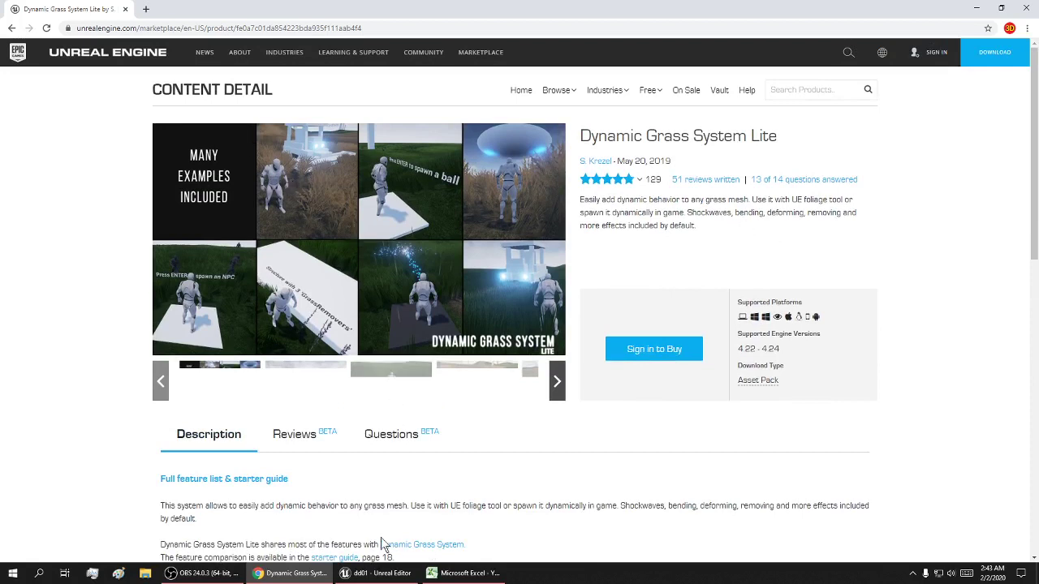
Switch to Unreal Editor and open the DemoMap level from the DynamicGrassLite Maps folder.
left_click(382, 573)
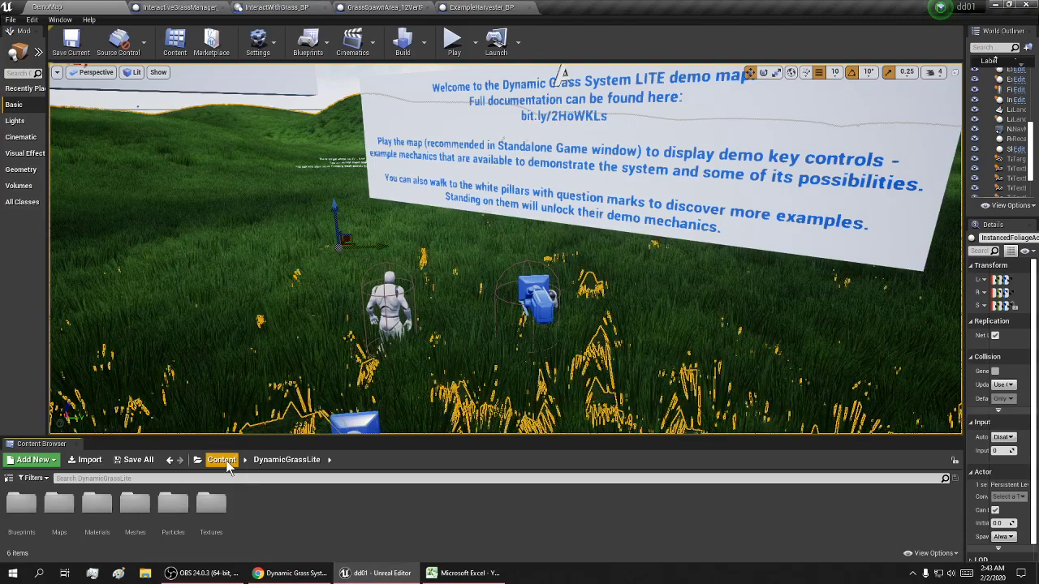
double_click(57, 507)
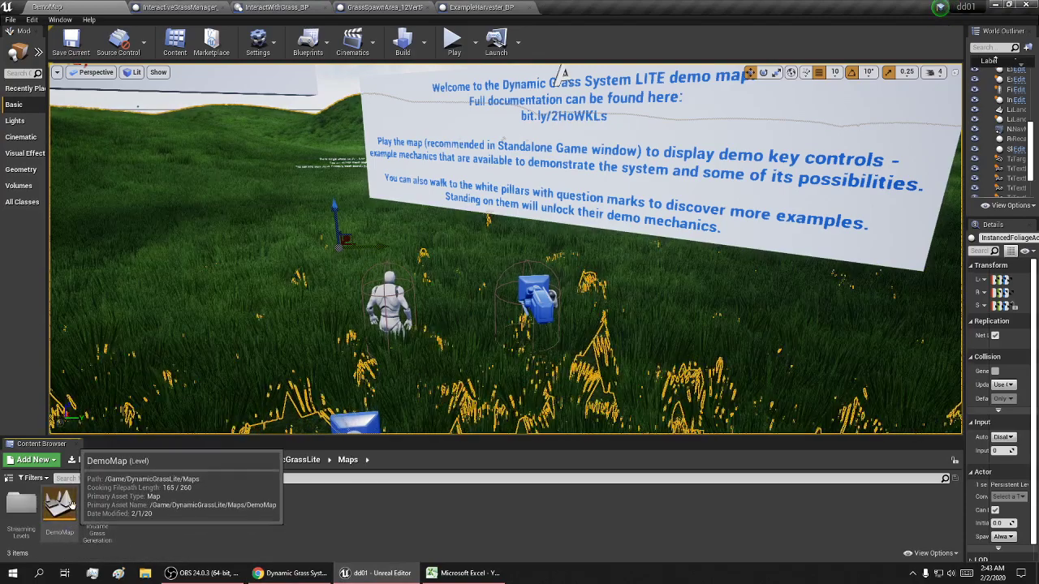
double_click(72, 508)
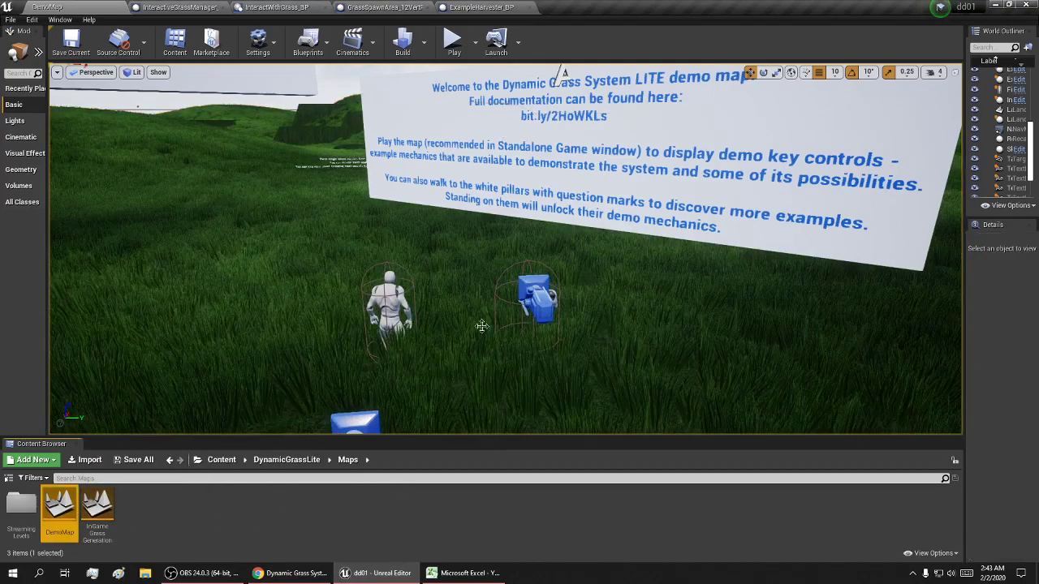
Play the demo map in the editor and spawn the UFO from its platform beside the dry grass field.
left_click(447, 262)
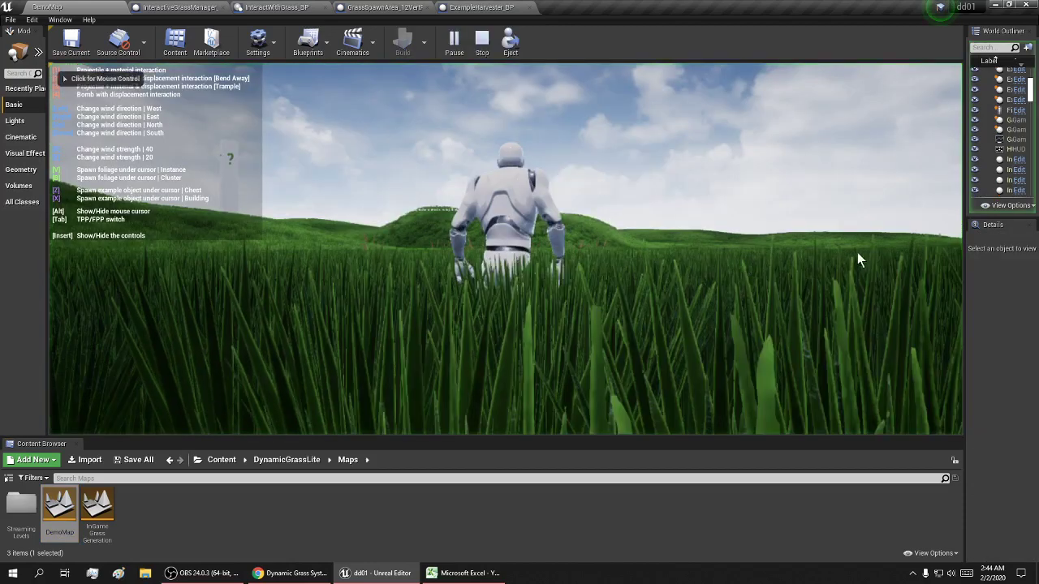
left_click(858, 259)
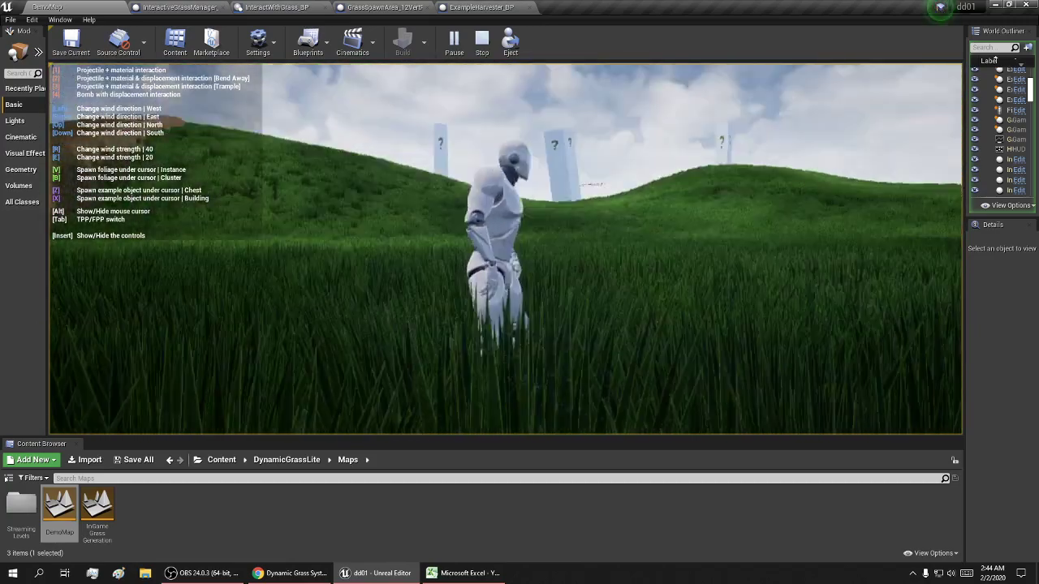
key("w")
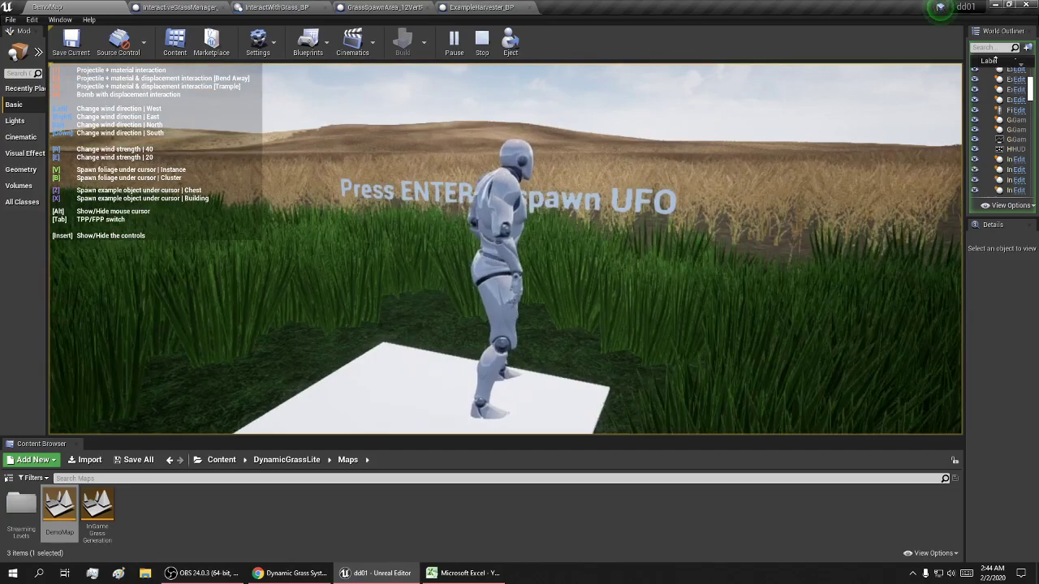
key("Return")
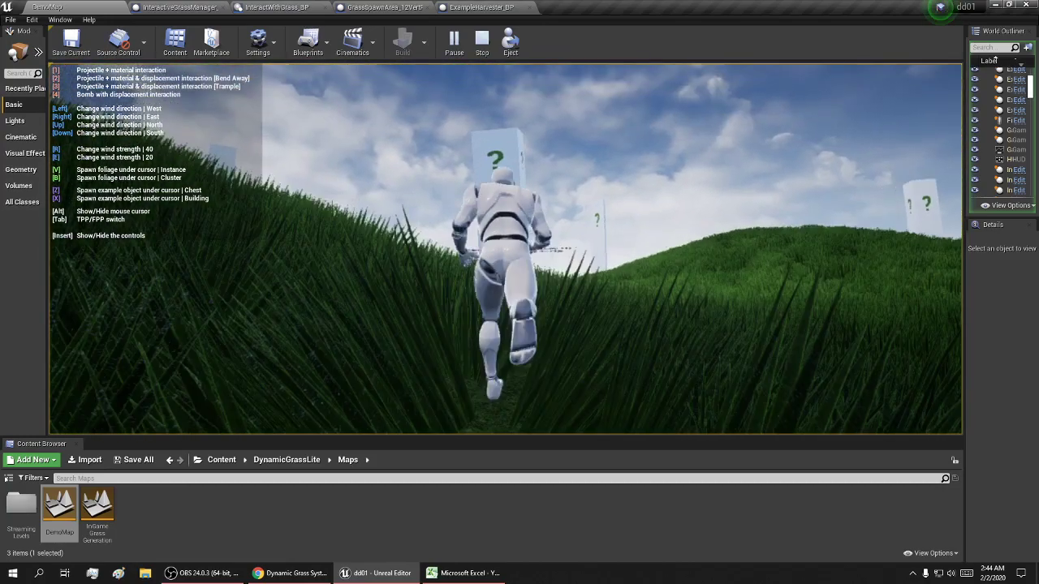
Spawn the example building from its demo platform and walk around to examine the grass removed beneath it.
key("w")
key("w")
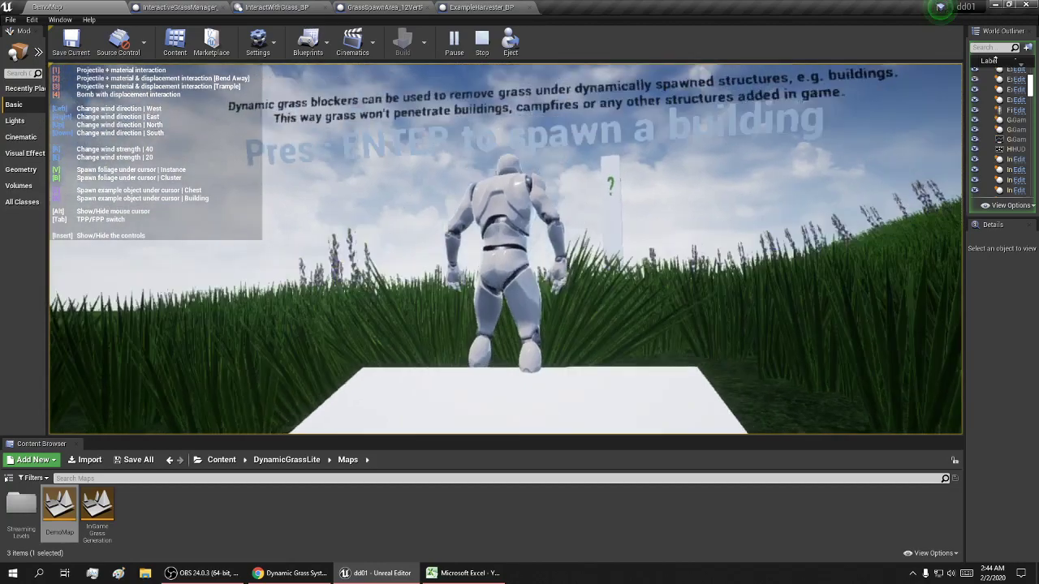
key("Return")
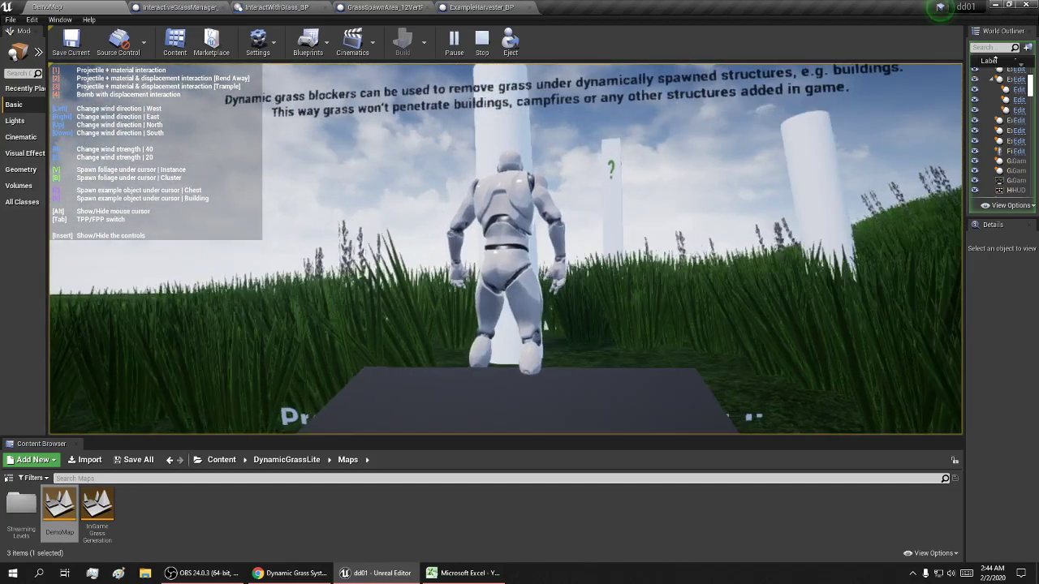
key("w")
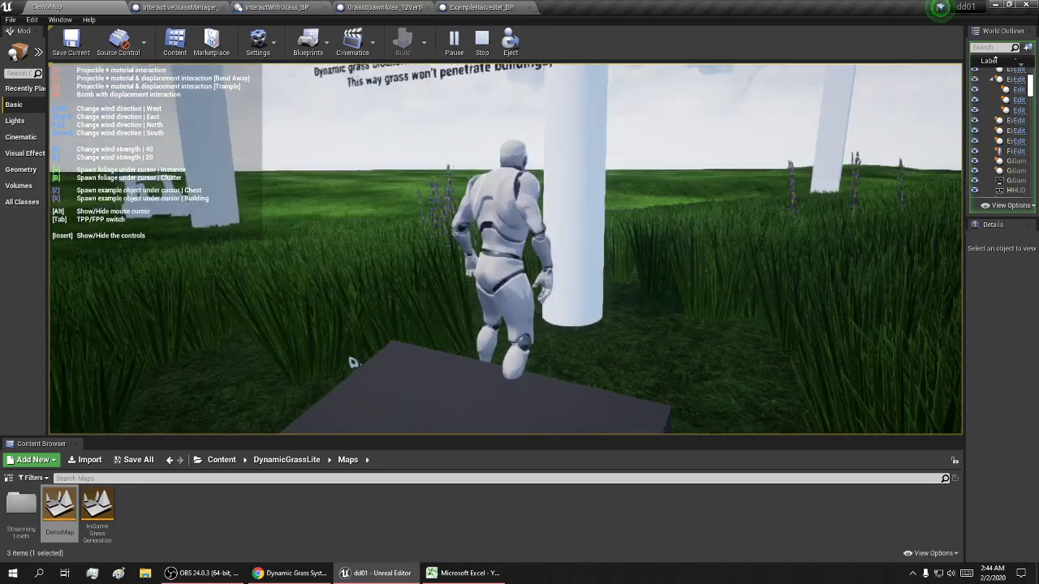
key("w")
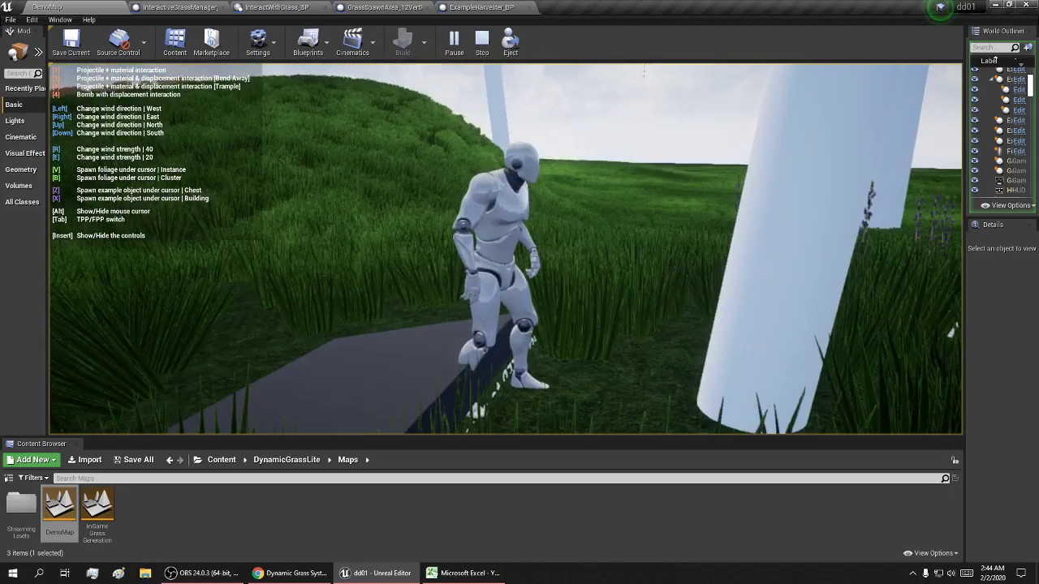
Walk the character from the building platform through the flowers and tall grass to the NPC platform, examining how the grass bends.
key("w")
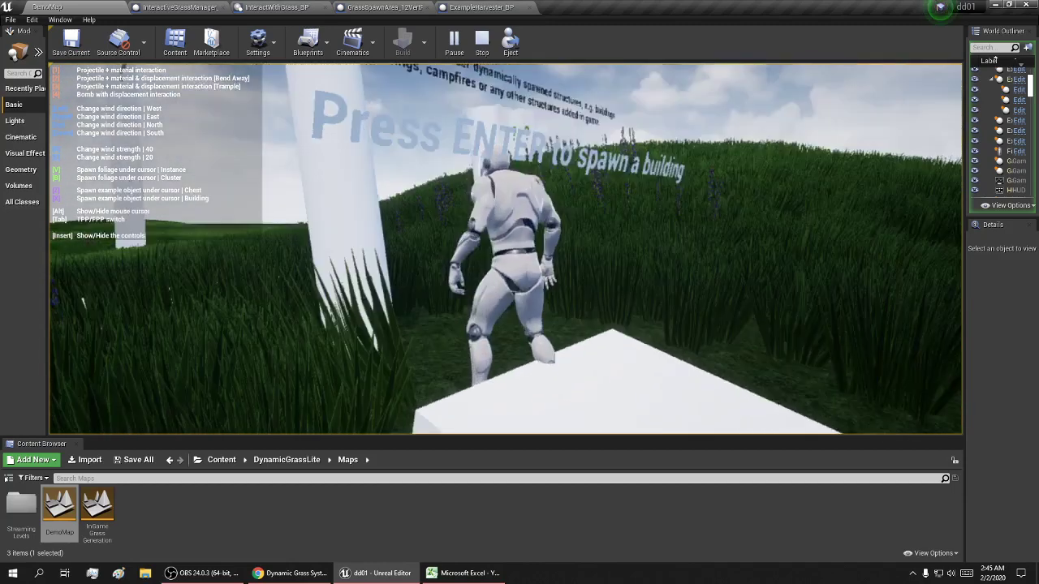
key("w")
key("w")
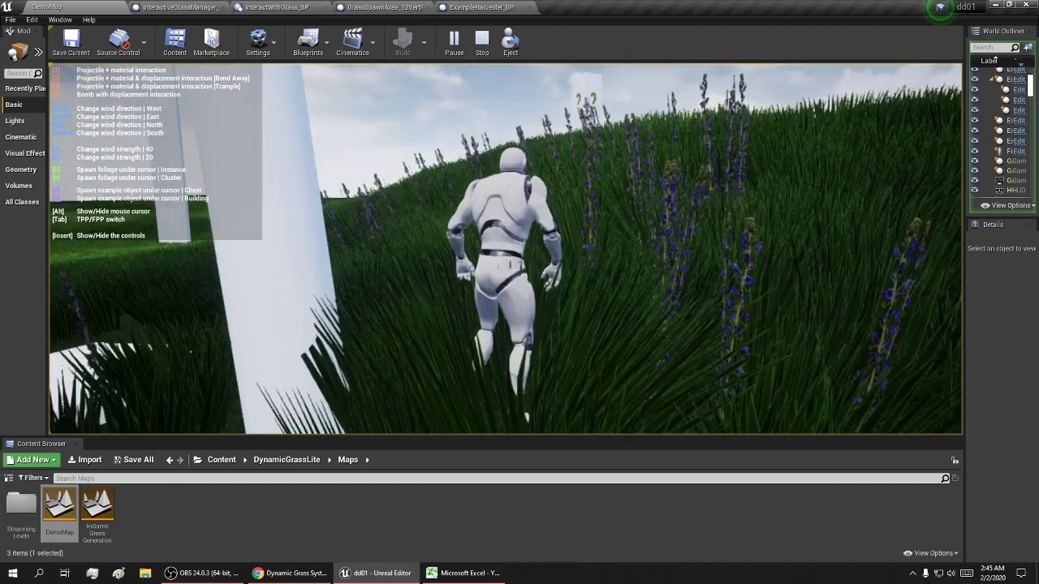
key("w")
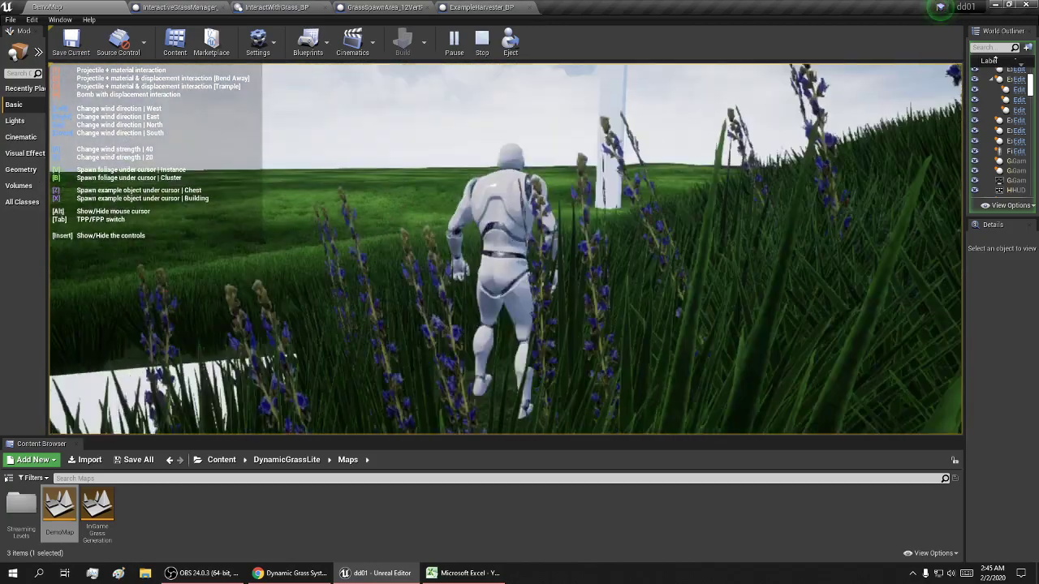
key("w")
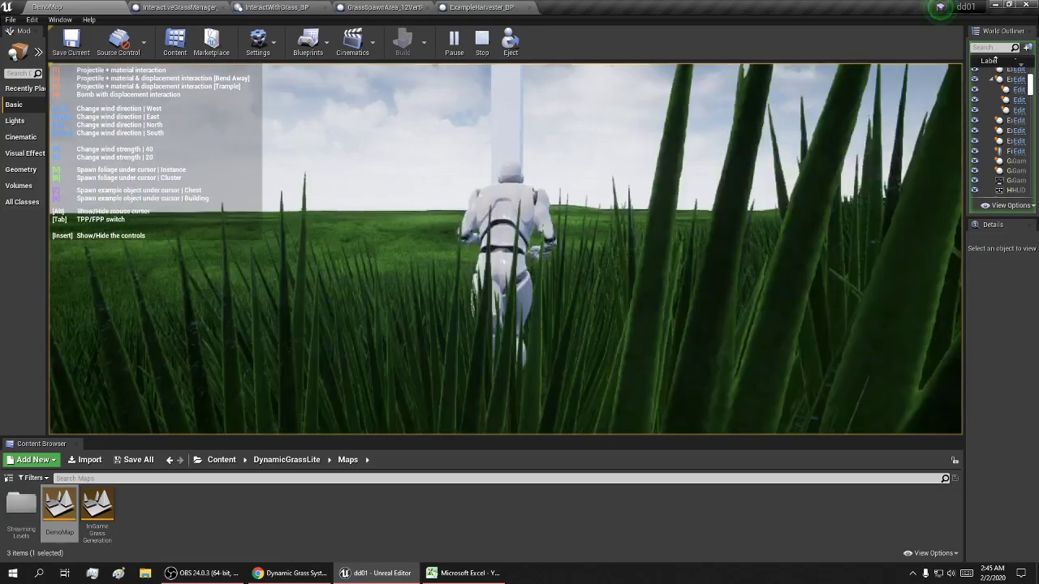
key("w")
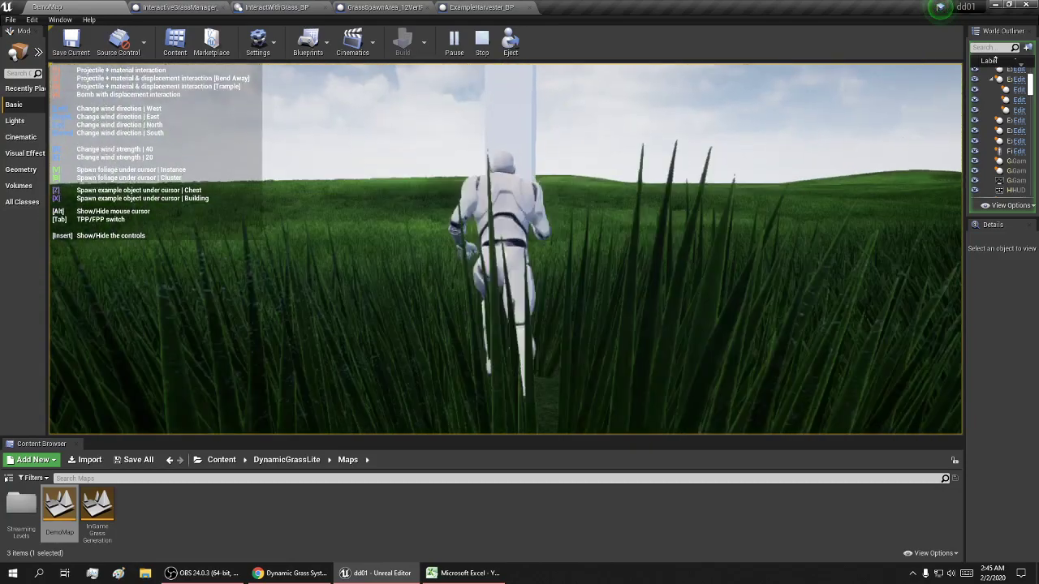
key("w")
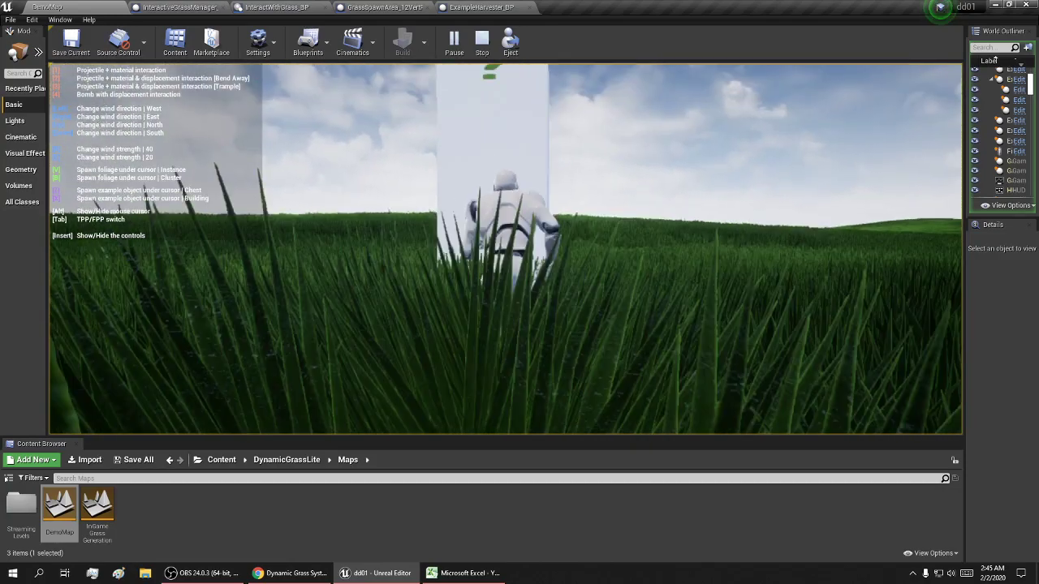
key("w")
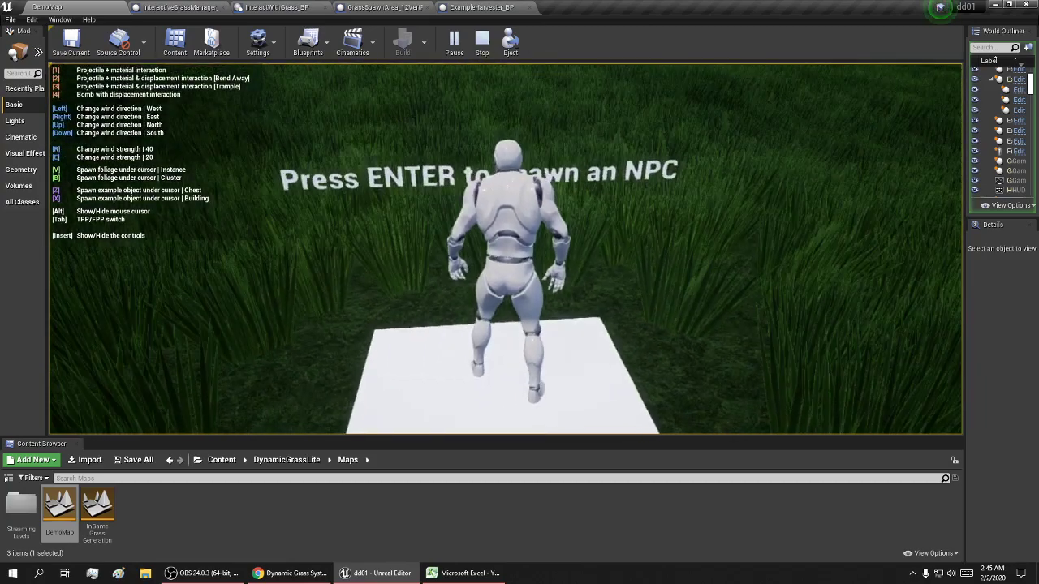
Spawn several NPCs from the demo platform so that they run through the grass.
key("Return")
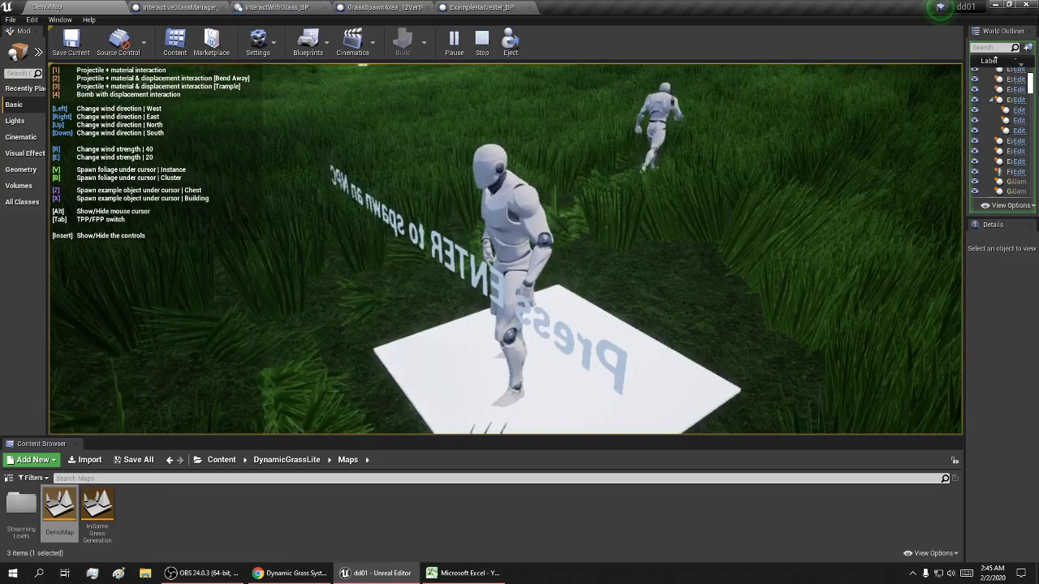
key("Return")
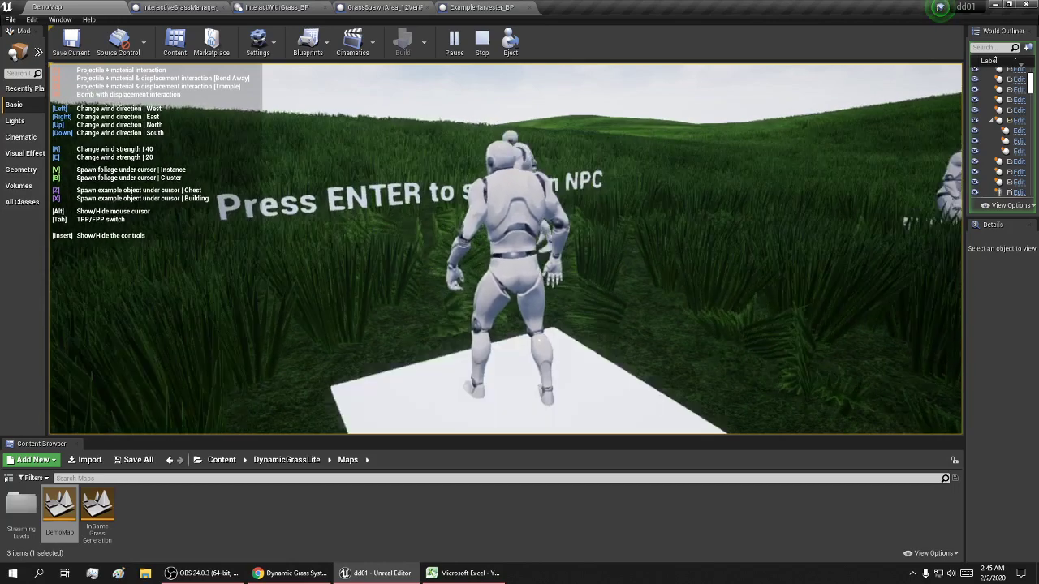
key("Return")
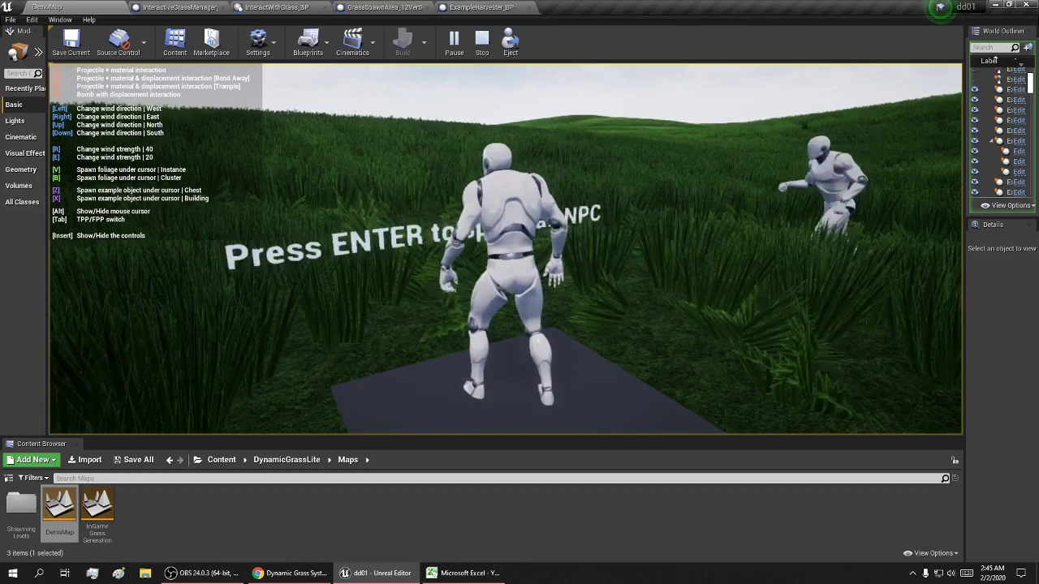
key("Return")
Walk across the grass to the platform beside the wheat field and run the harvester demo.
key("w")
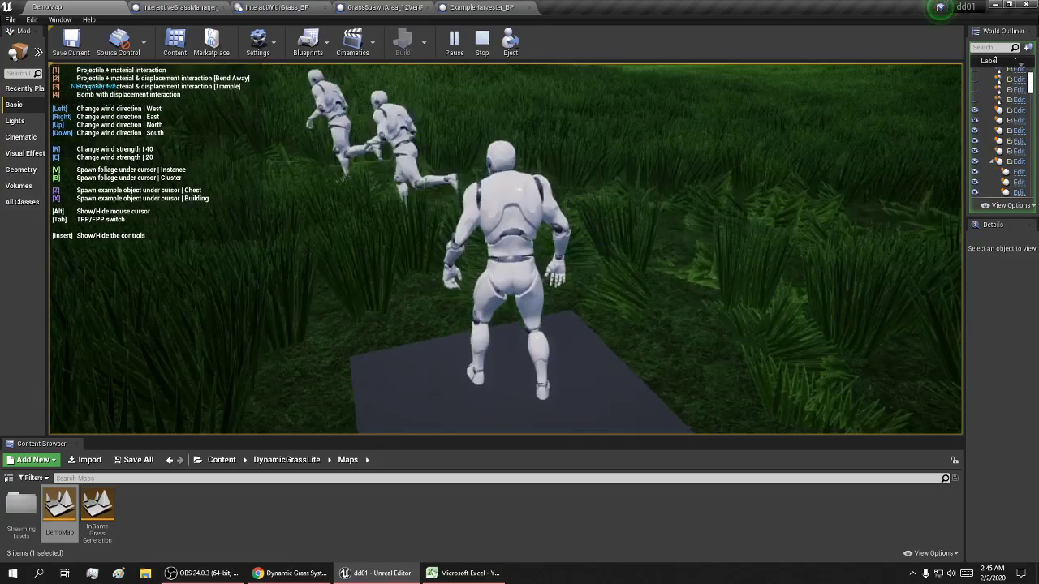
key("w")
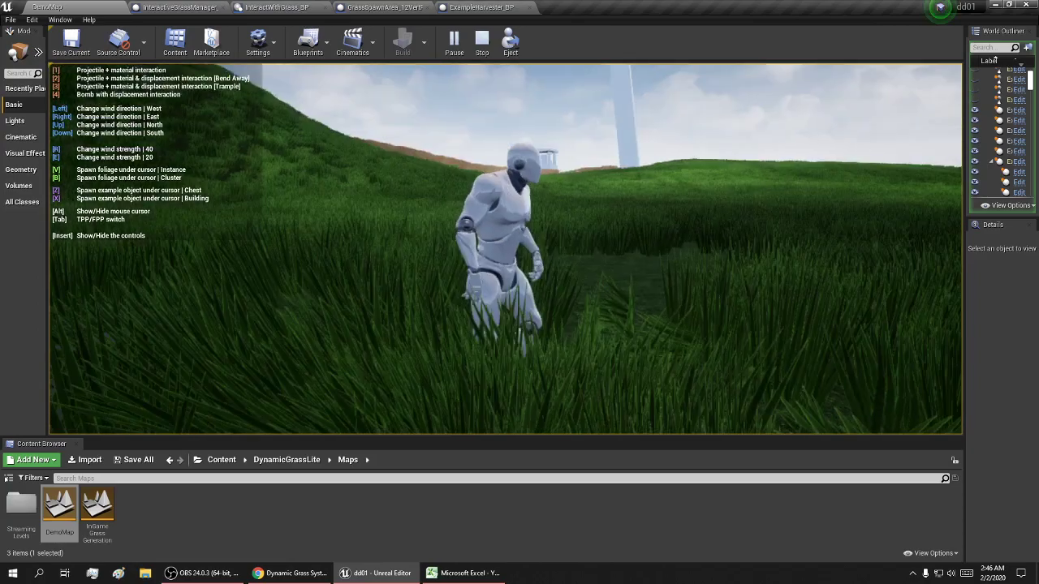
key("w")
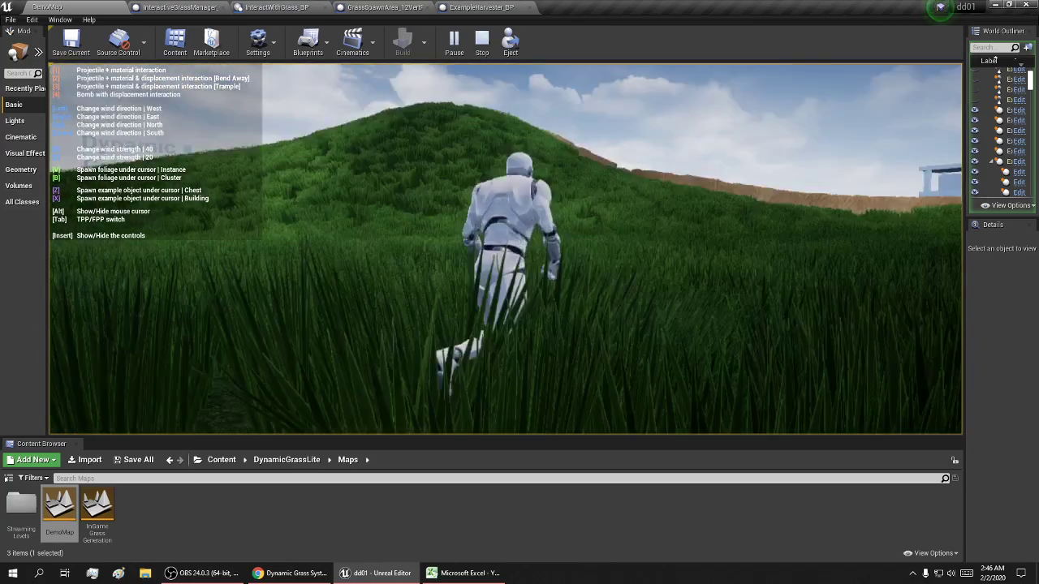
key("w")
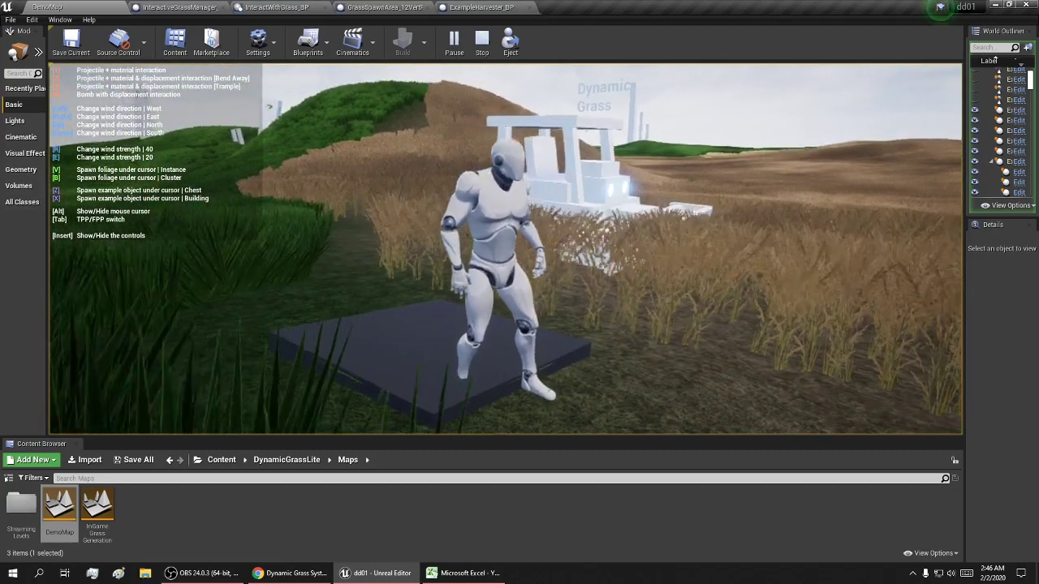
At the ball platform, fire the bend-away displacement projectile into the grass and change the wind direction to West.
key("w")
key("w")
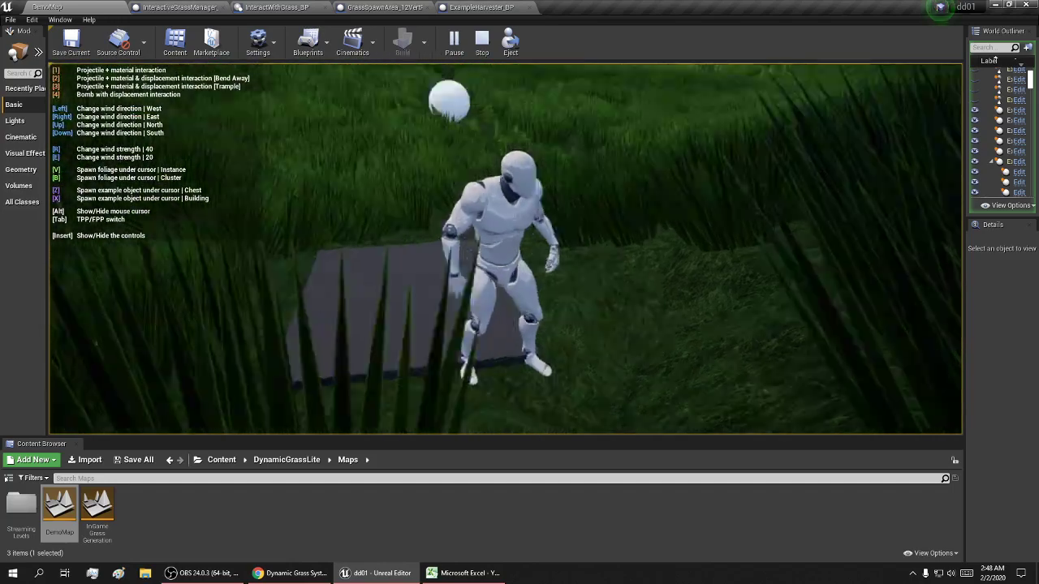
key("w")
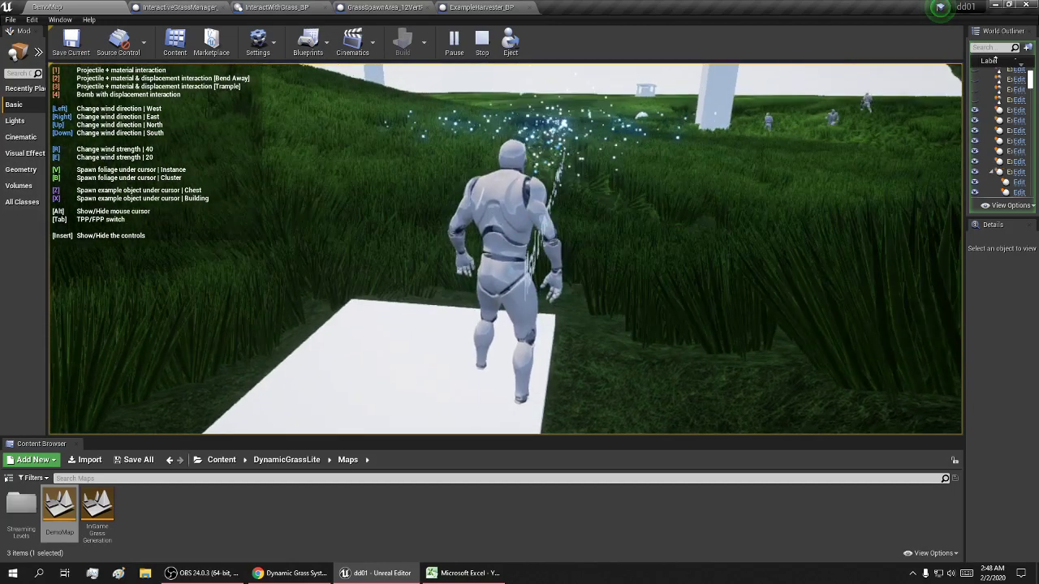
key("2")
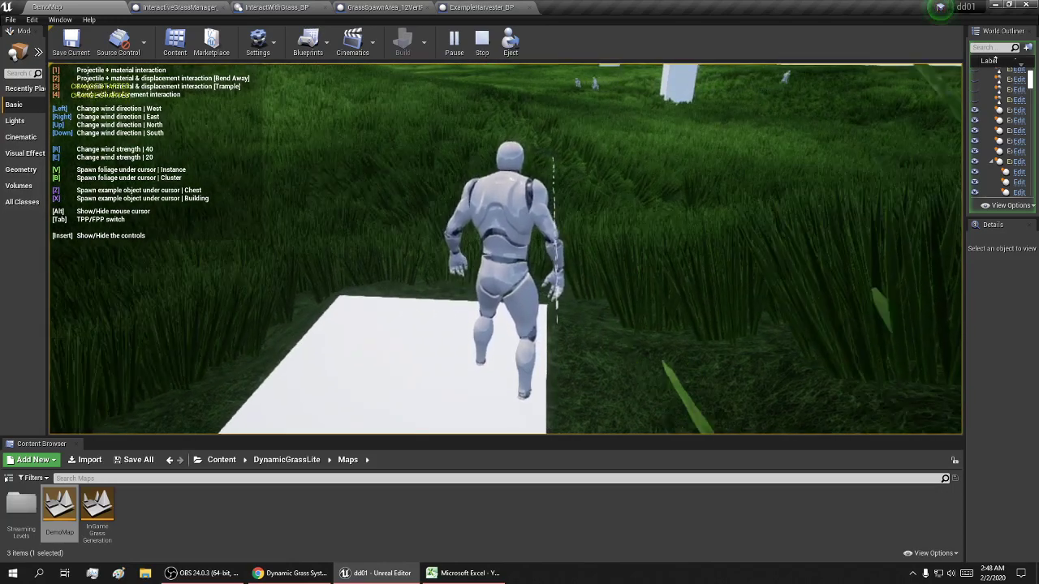
key("Left")
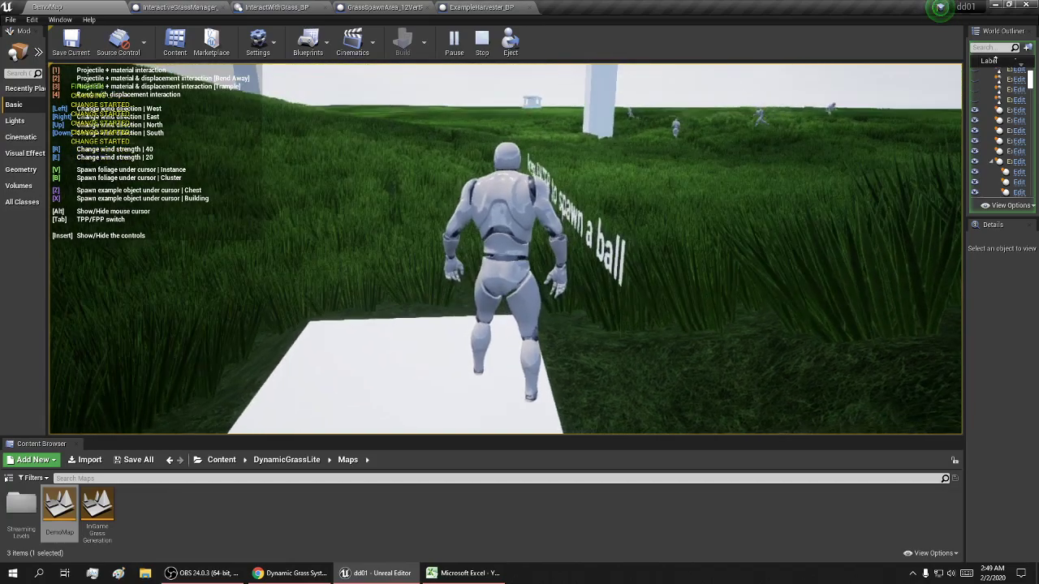
Switch to first-person view, show the mouse cursor and spawn several foliage instances under it on the grassy slope.
key("w")
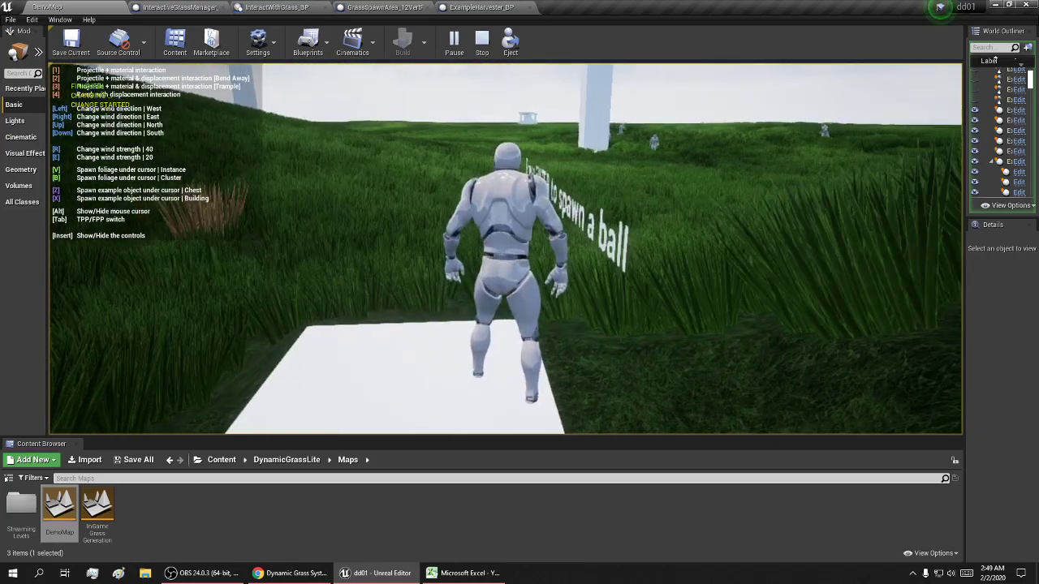
key("Tab")
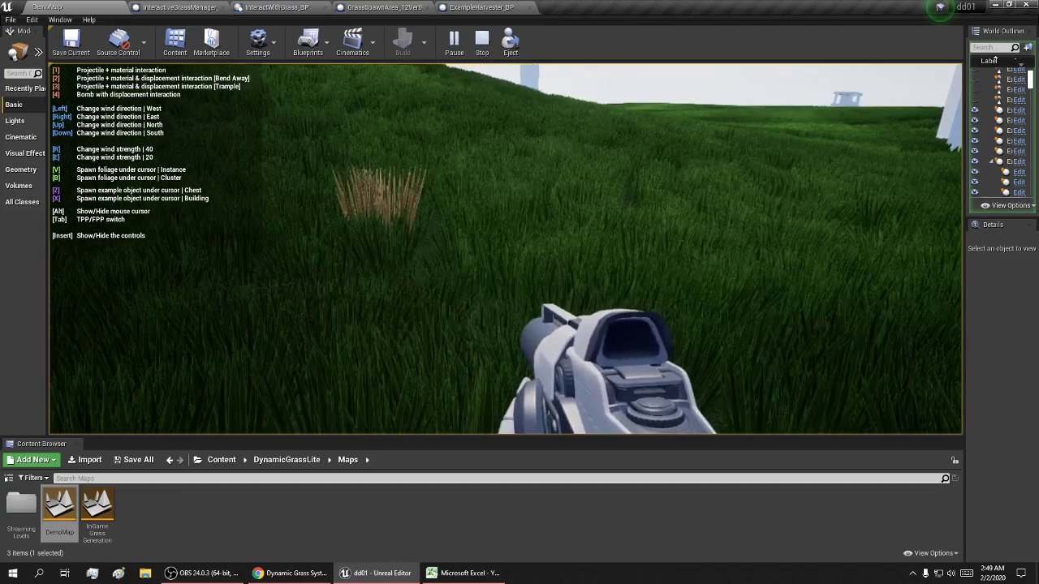
key("alt")
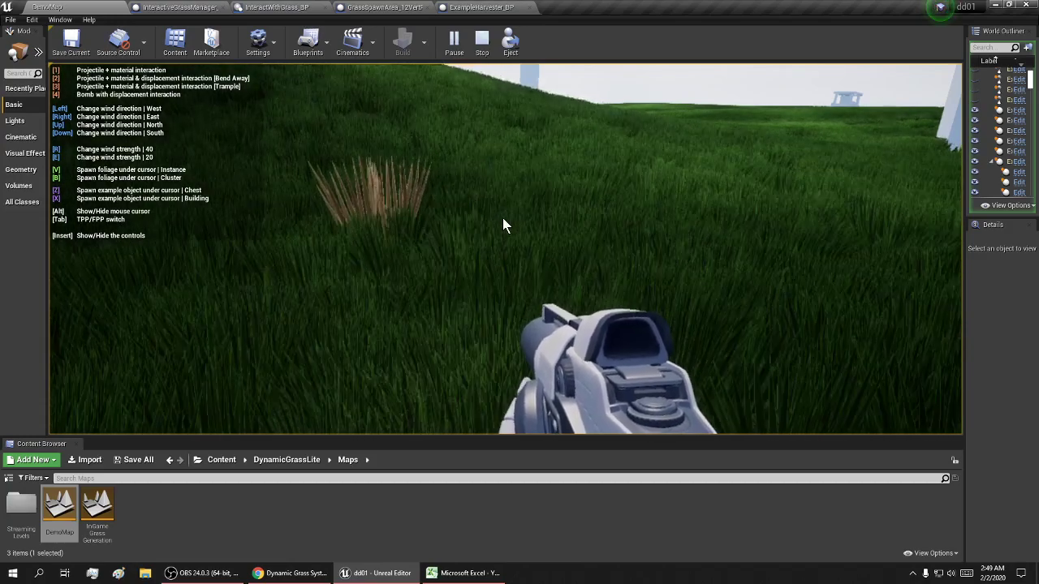
key("v")
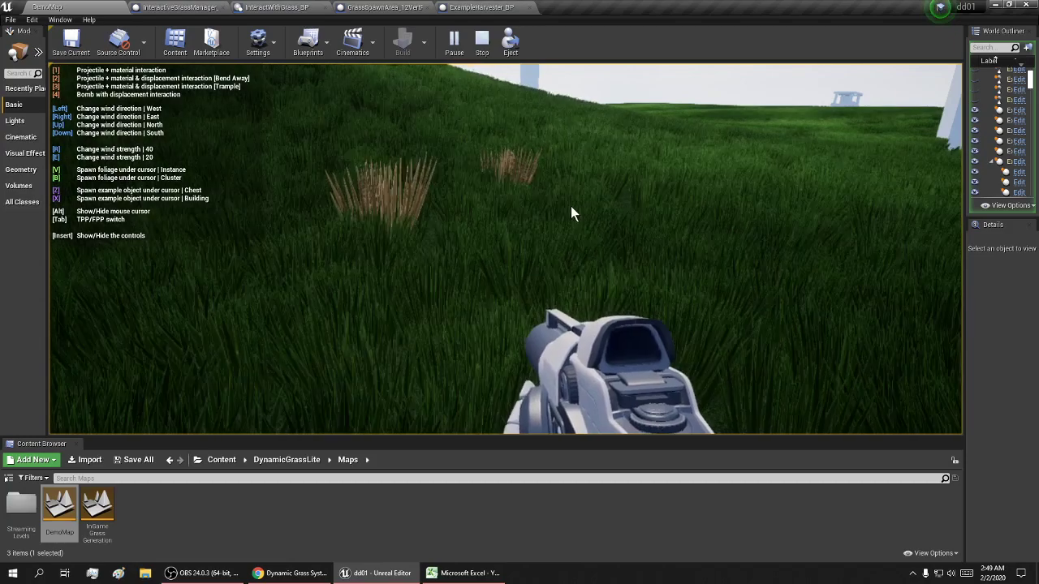
key("v")
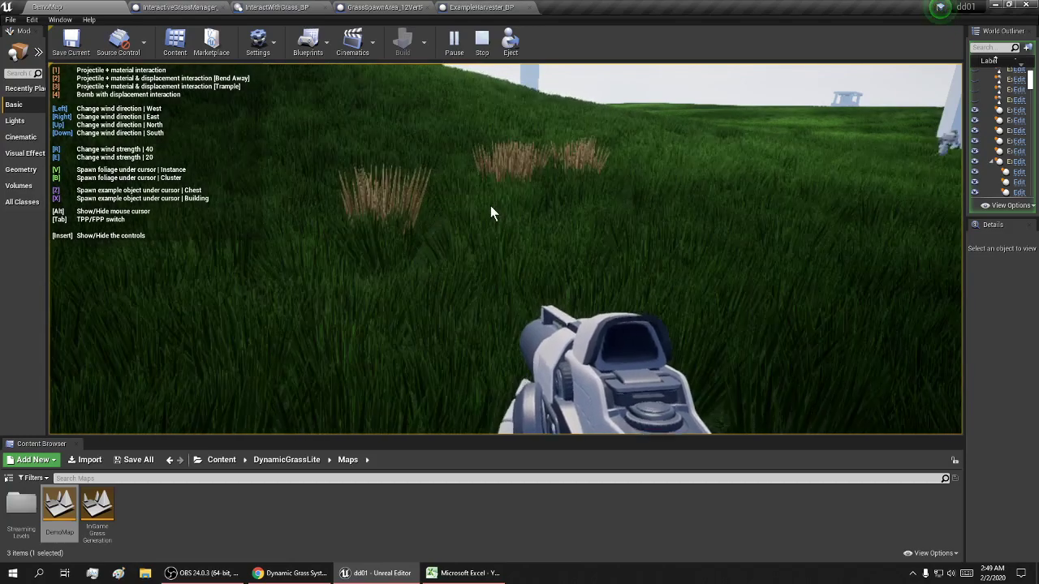
key("v")
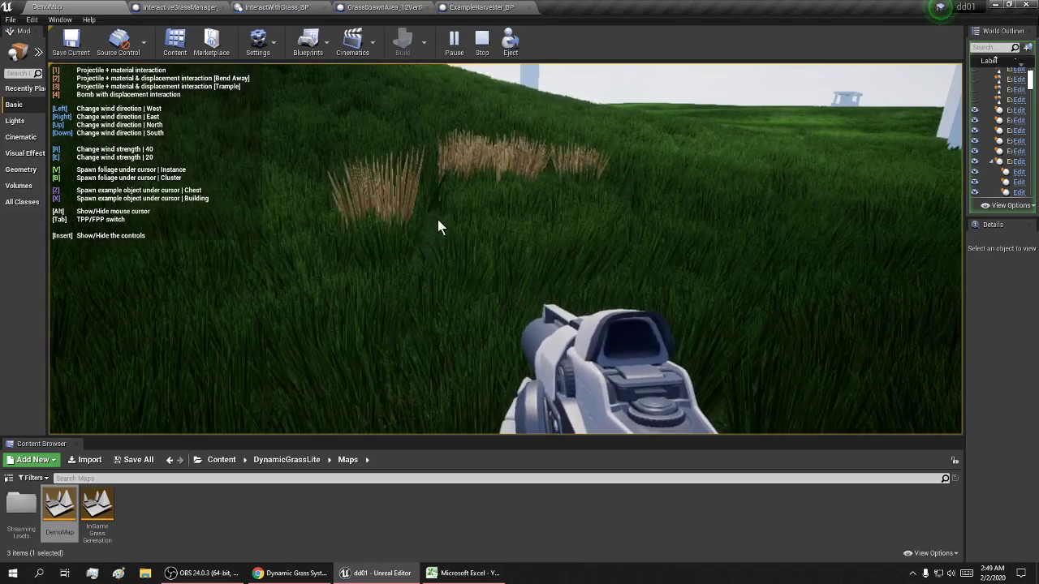
Spawn more foliage instances beside the existing wheat patch on the slope, and hide the mouse cursor.
key("v")
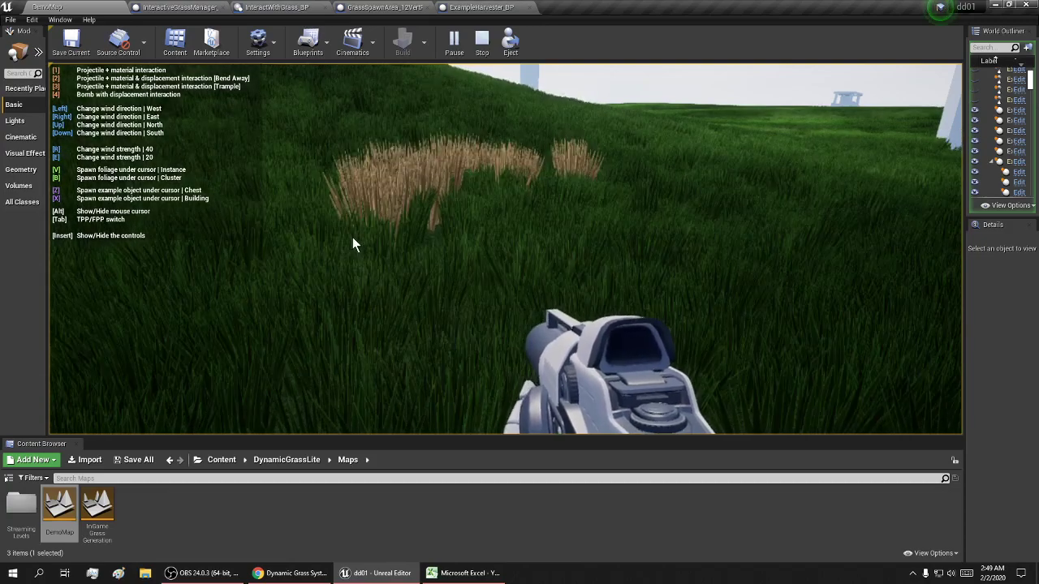
key("v")
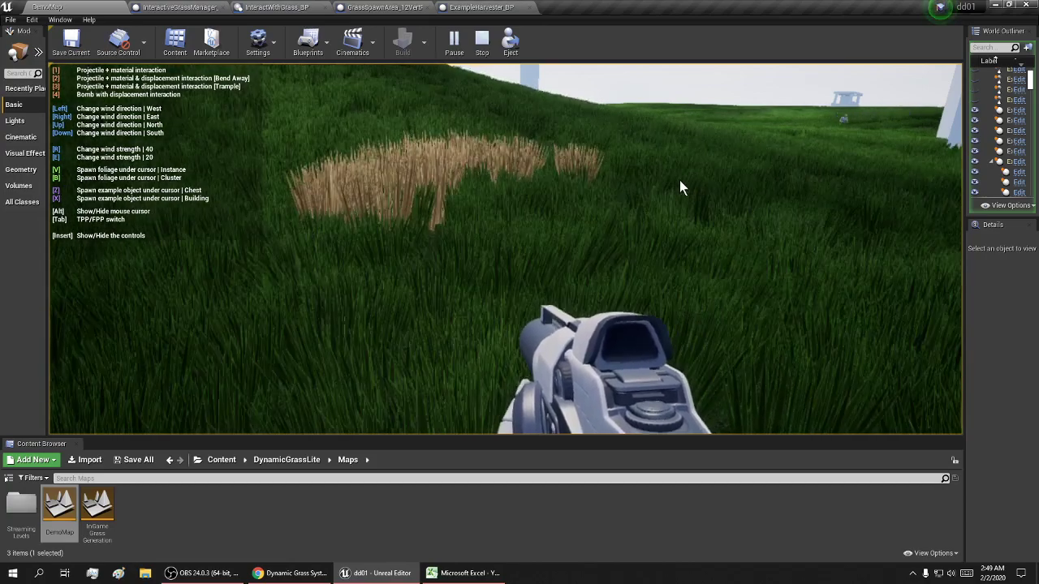
key("alt")
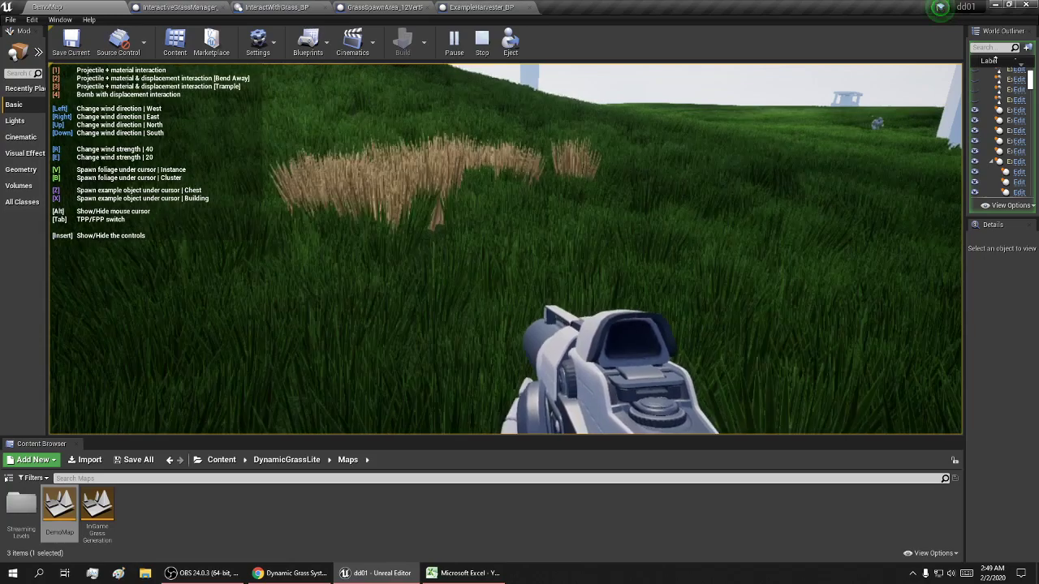
Walk through the spawned wheat and across the grass up to the white pillar, toggling the mouse cursor along the way.
key("w")
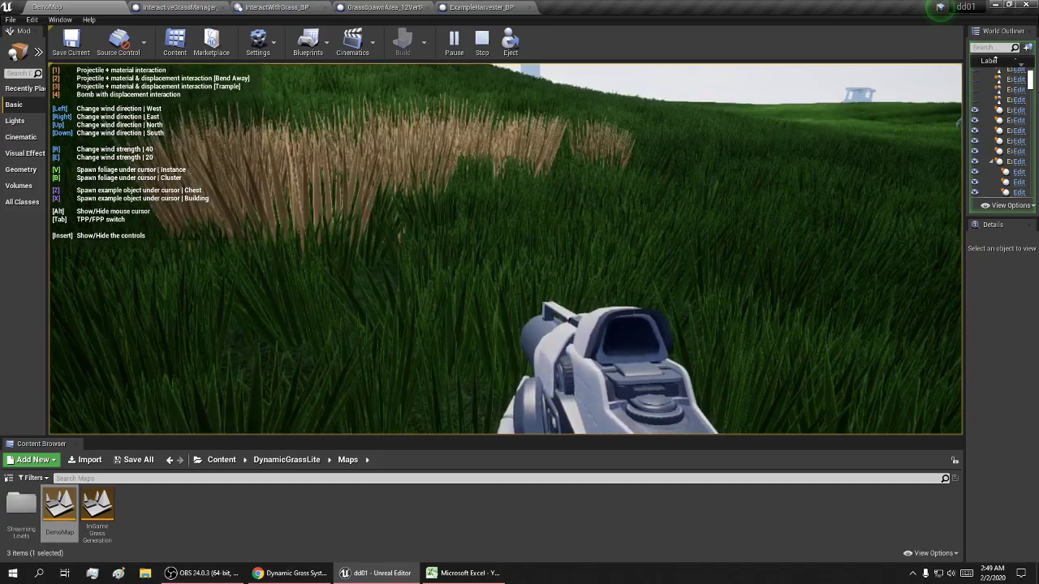
key("w")
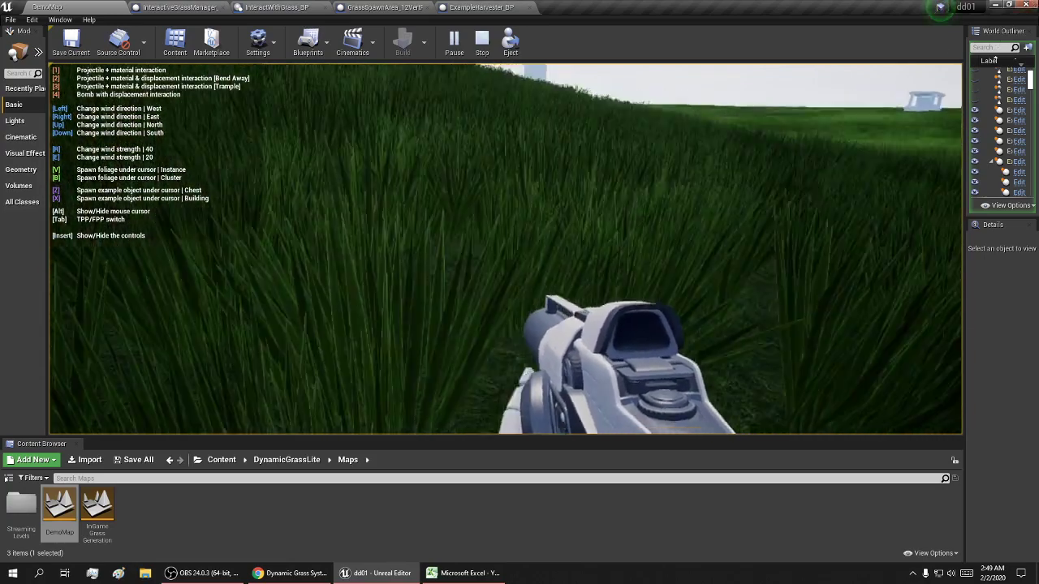
key("w")
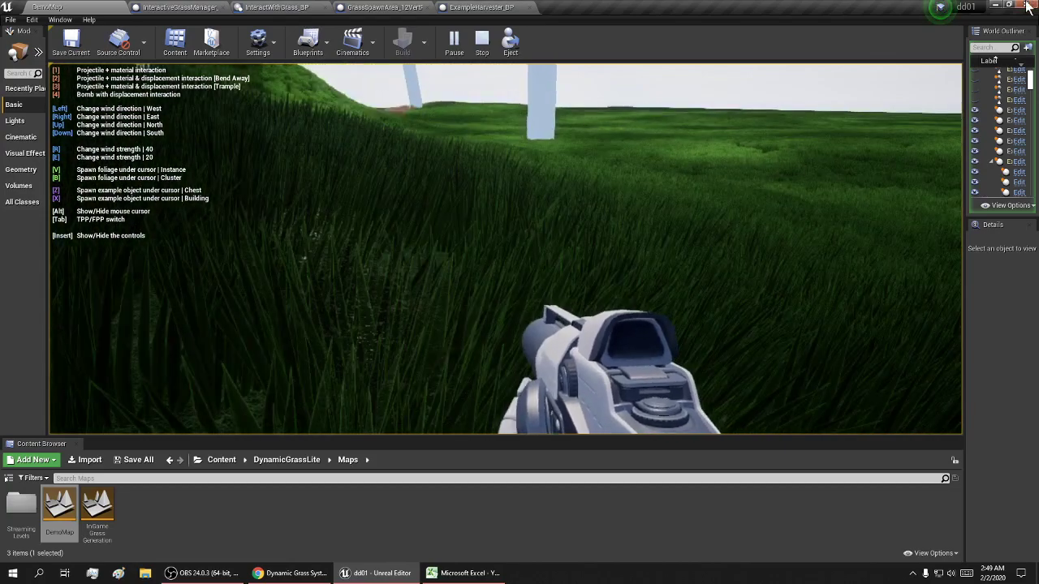
key("w")
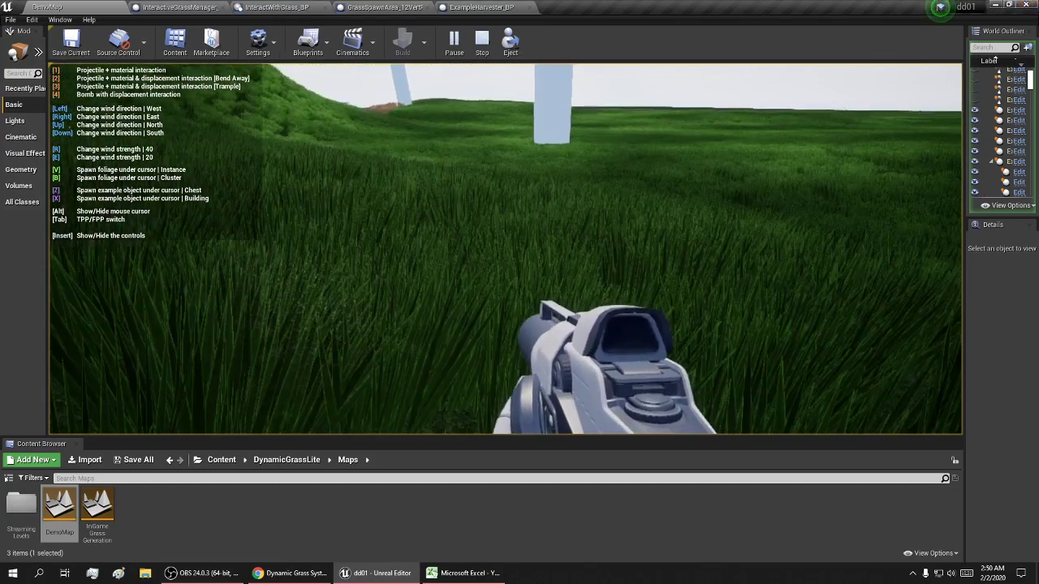
key("w")
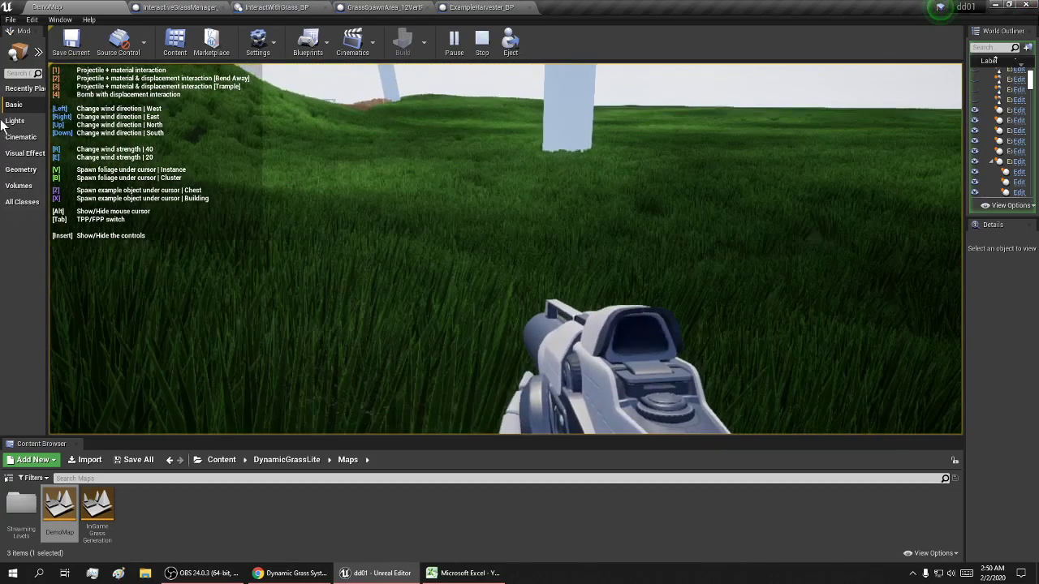
key("w")
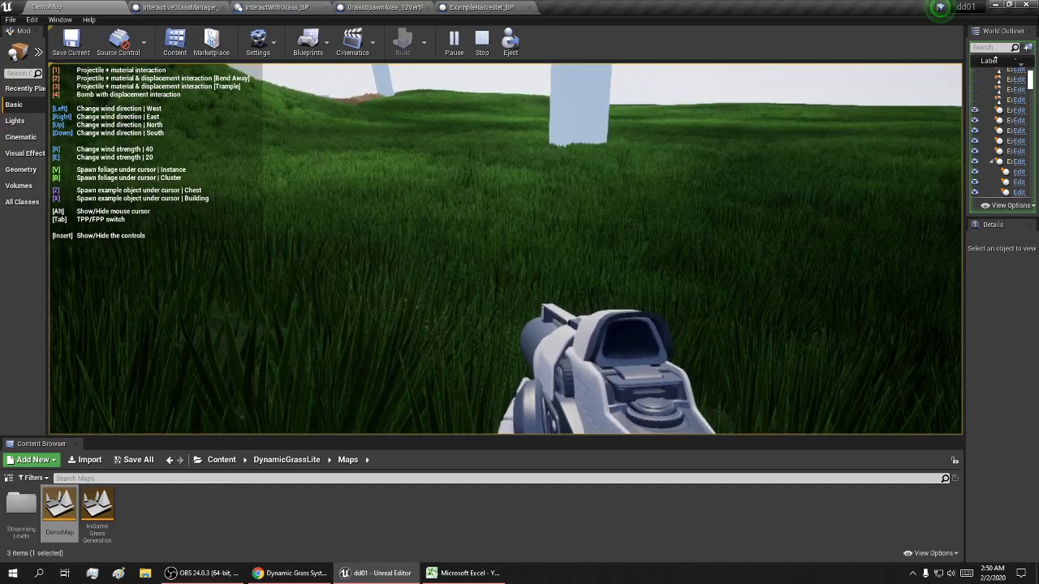
key("alt")
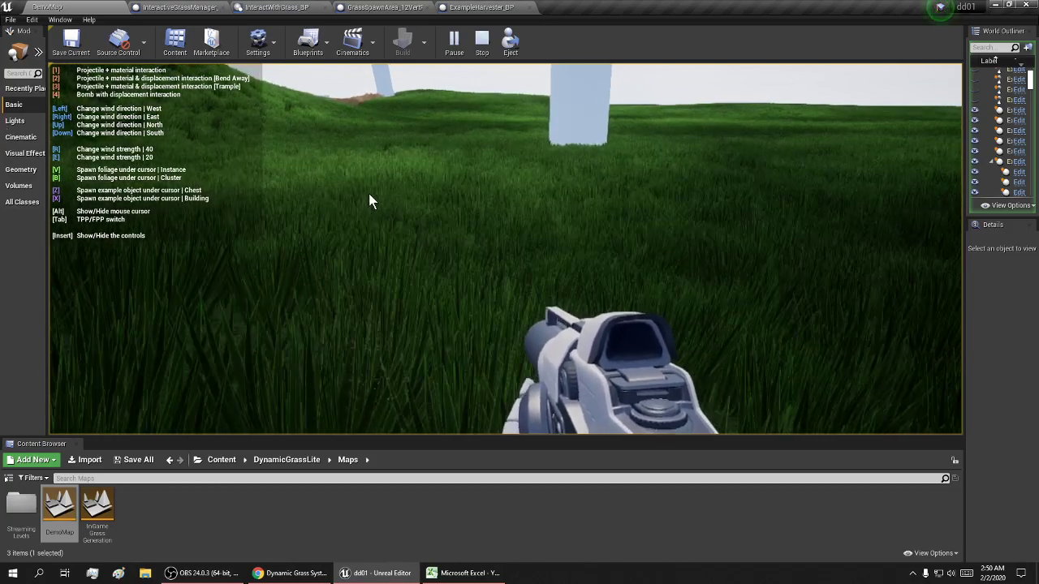
key("w")
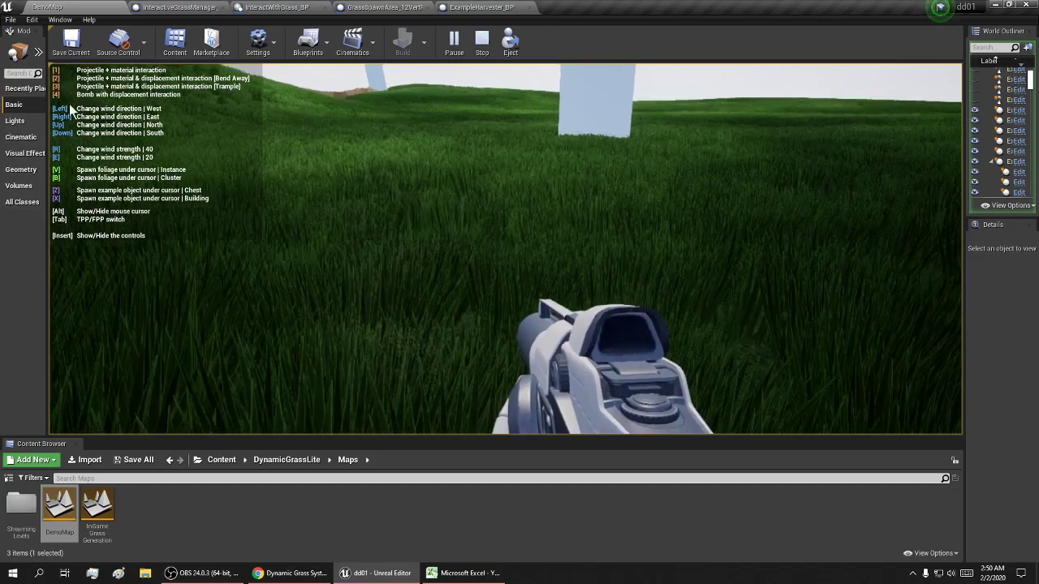
key("w")
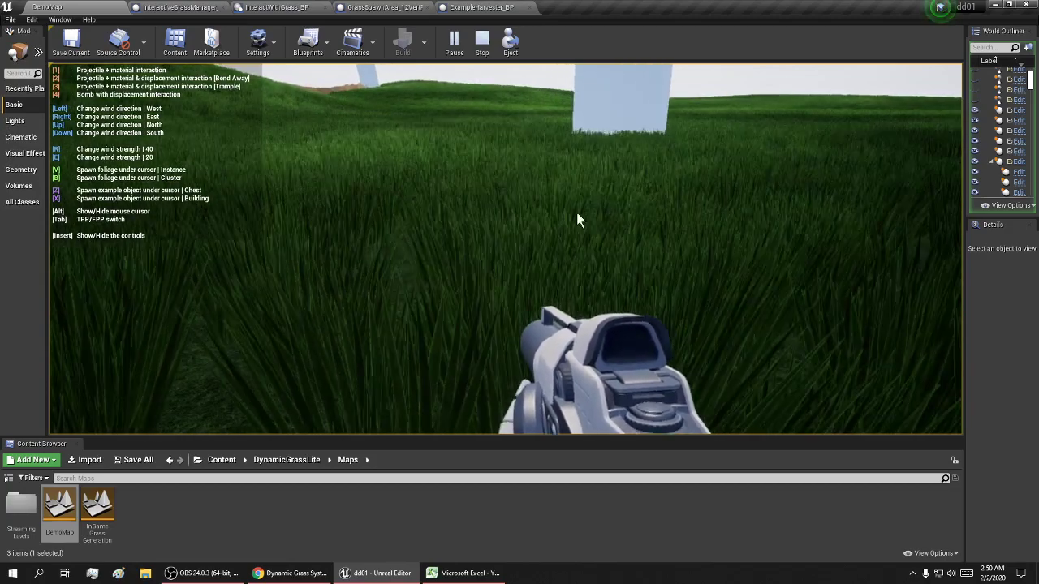
key("alt")
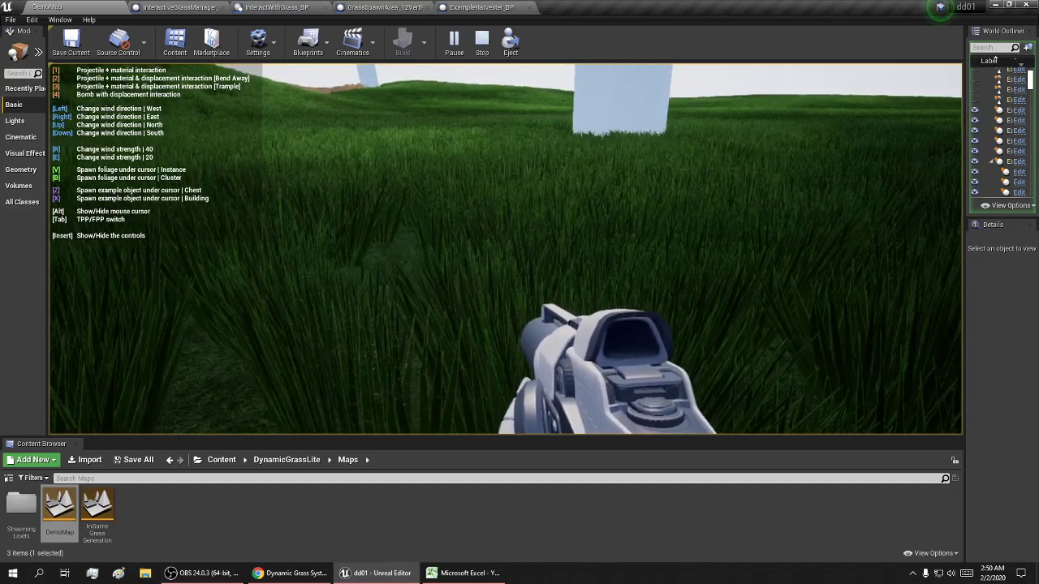
key("w")
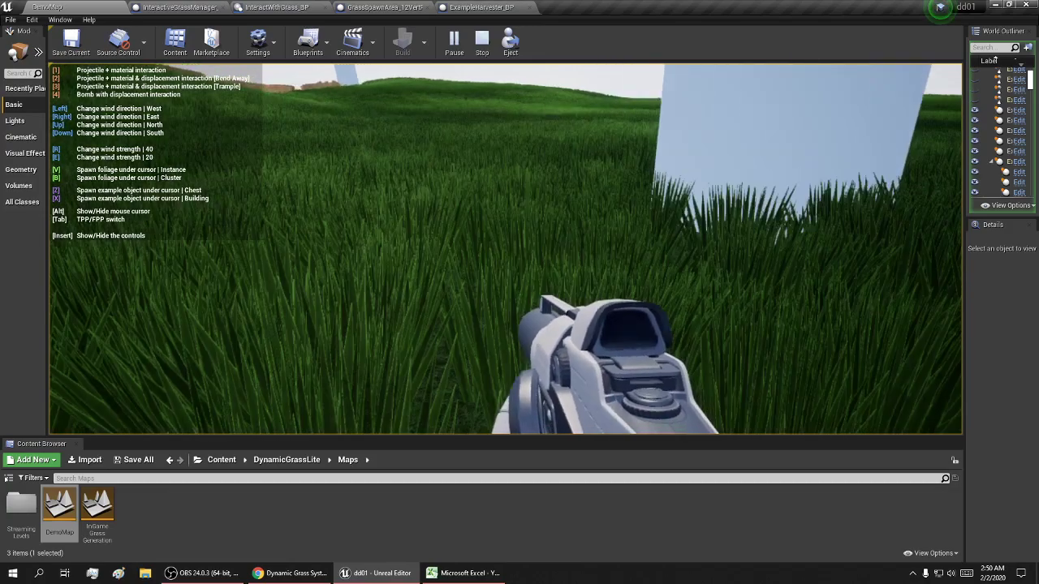
key("w")
key("alt")
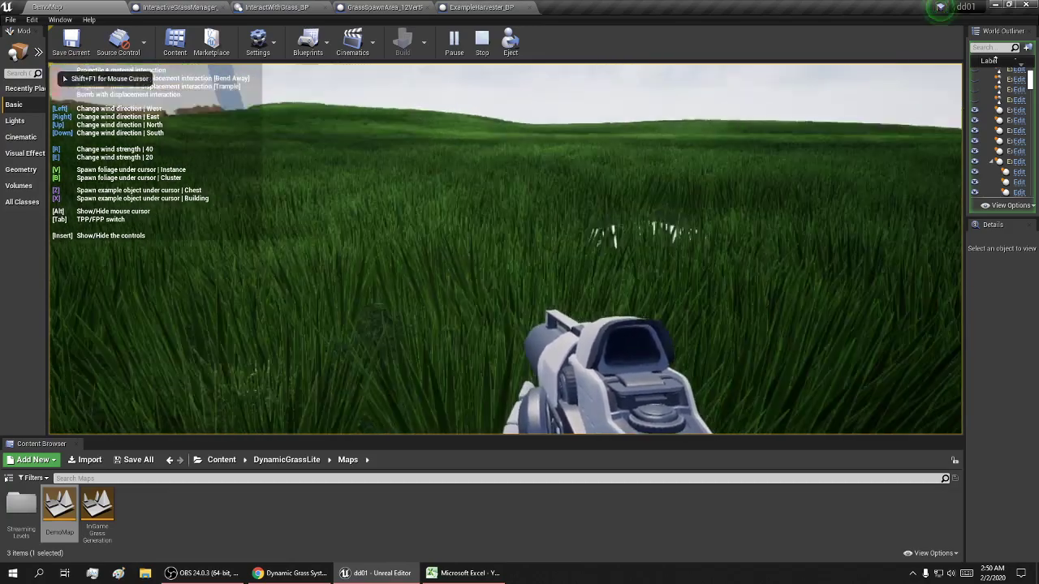
Walk on over the grass towards the Dynamic Grass sign, end the play session and close the message log.
key("w")
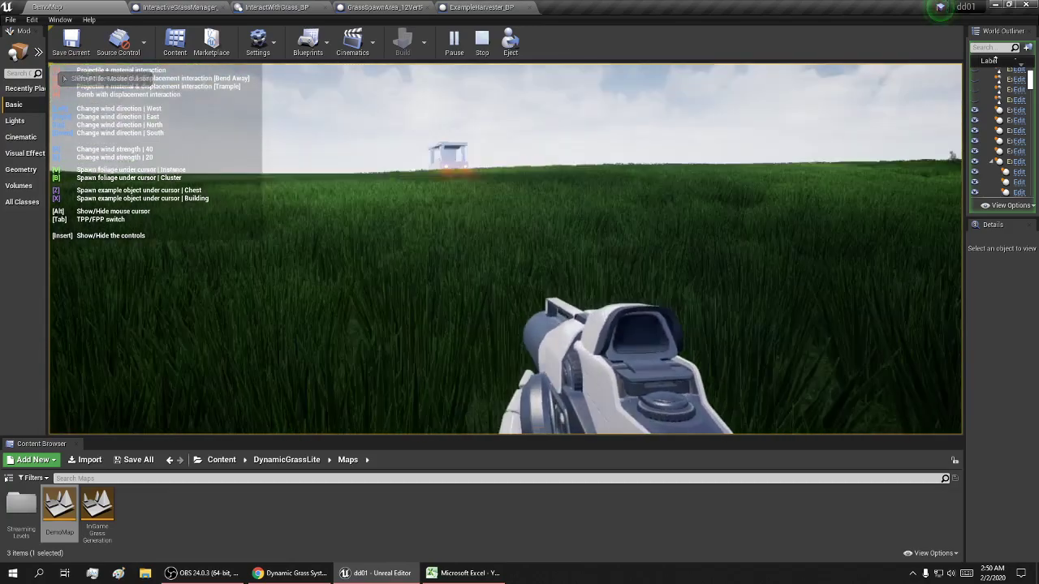
key("w")
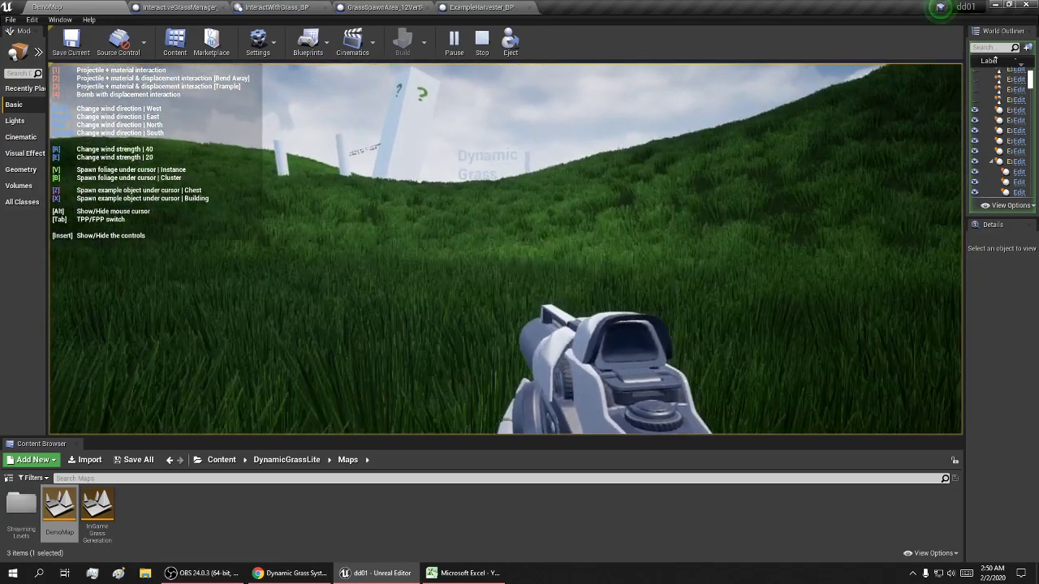
key("Escape")
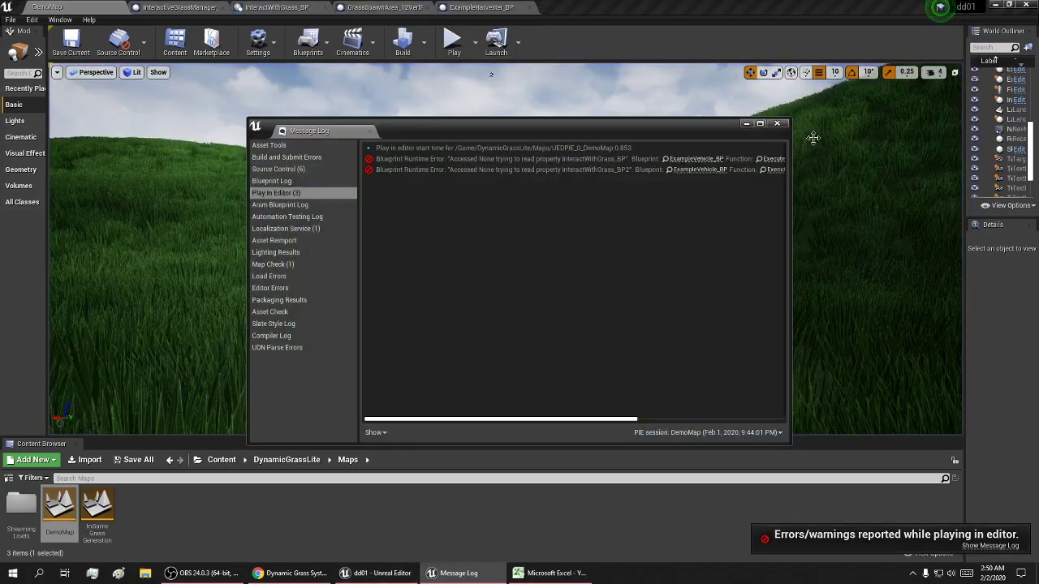
left_click(777, 123)
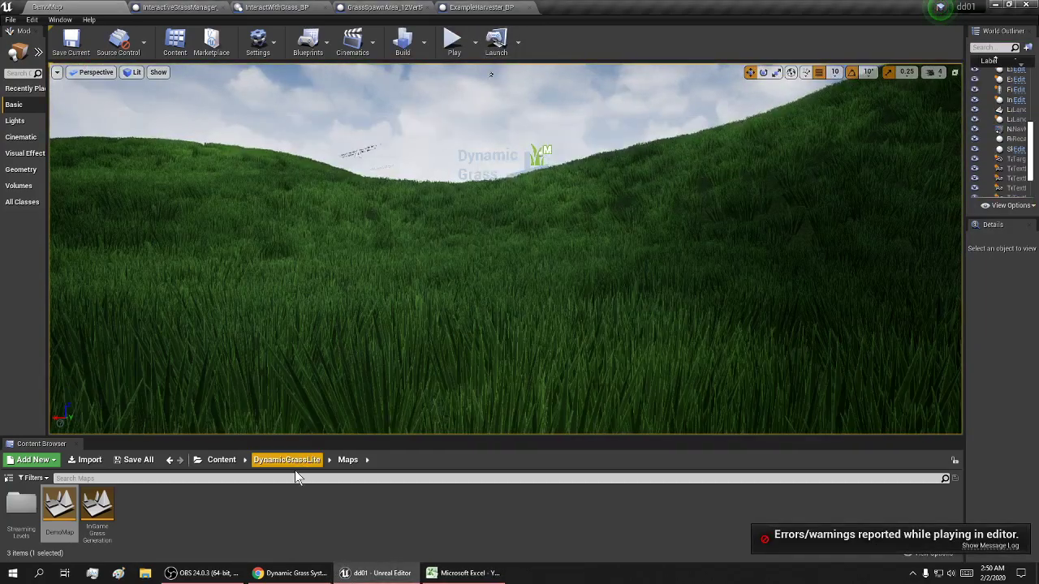
Browse from the Content root to DynamicGrassLite/Textures/Foliage and look over the foliage textures.
left_click(216, 459)
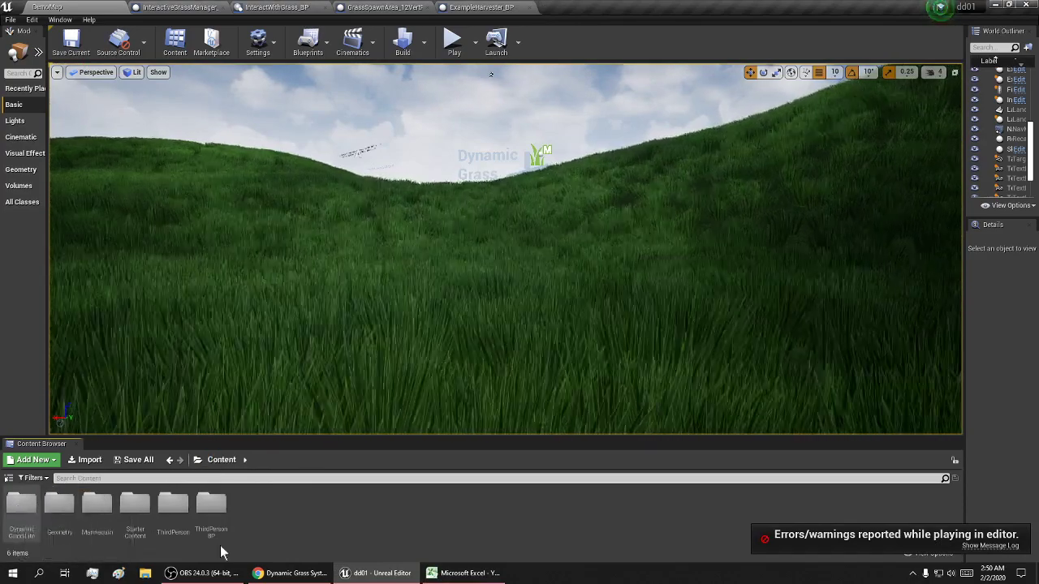
double_click(23, 508)
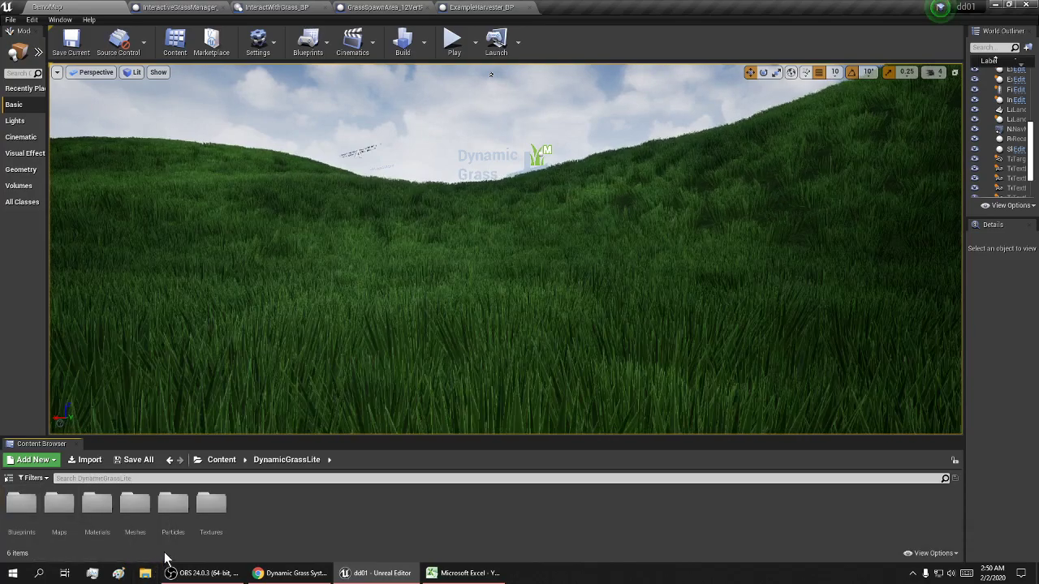
double_click(207, 514)
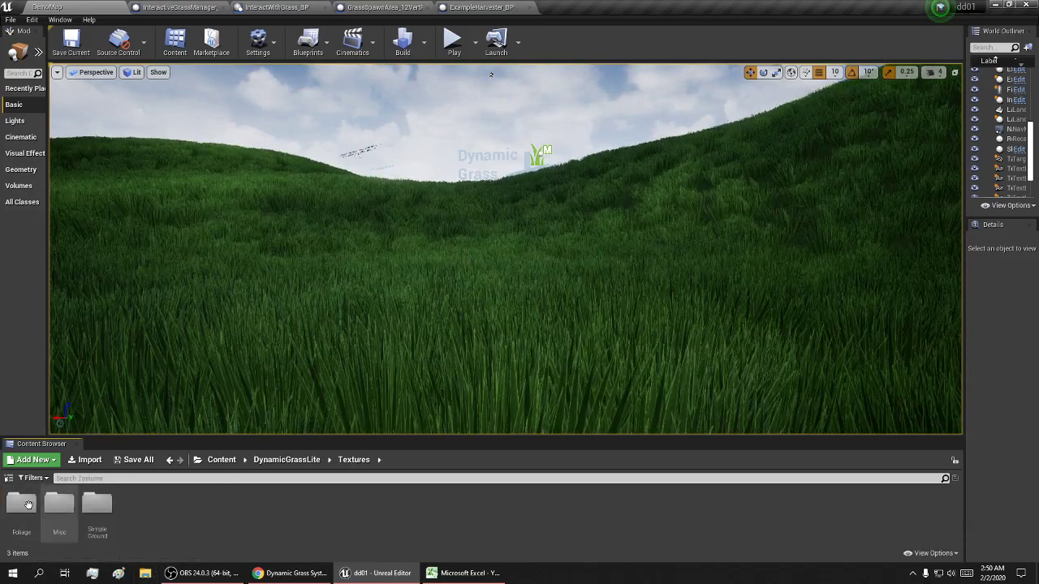
left_click(26, 505)
double_click(26, 505)
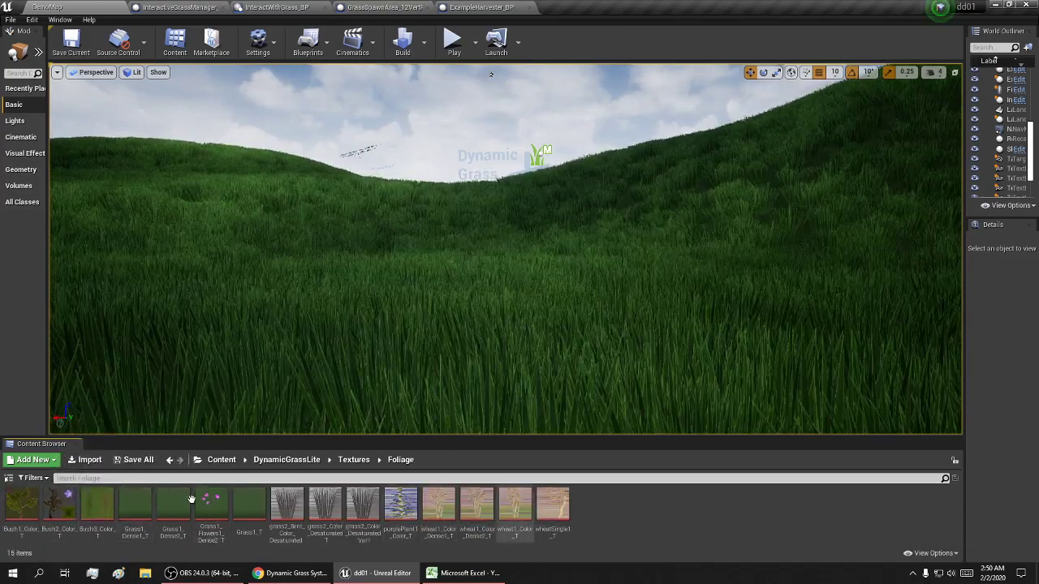
Look through the textures in the Misc and SimpleGround folders.
left_click(353, 460)
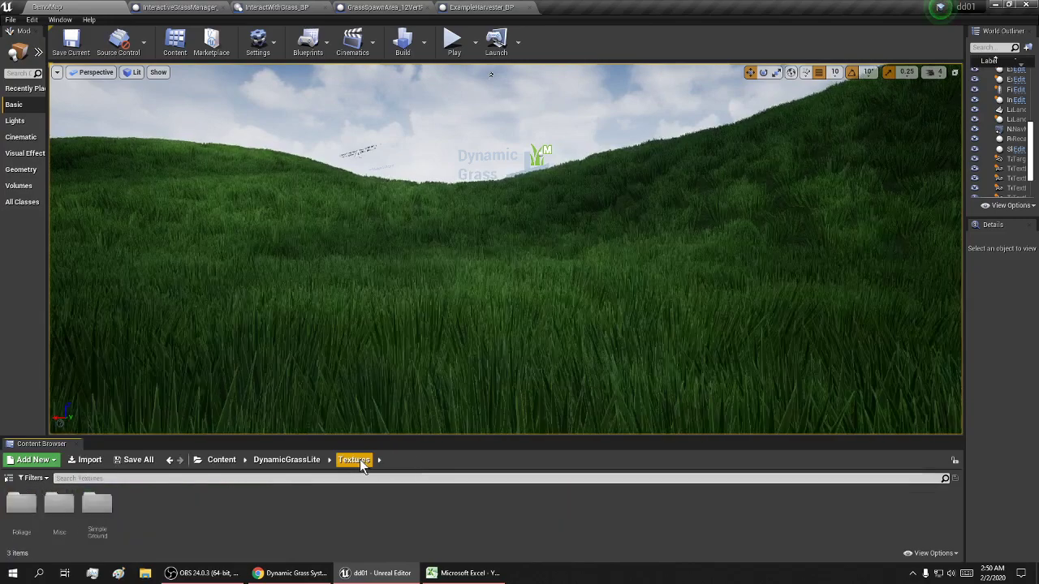
double_click(57, 501)
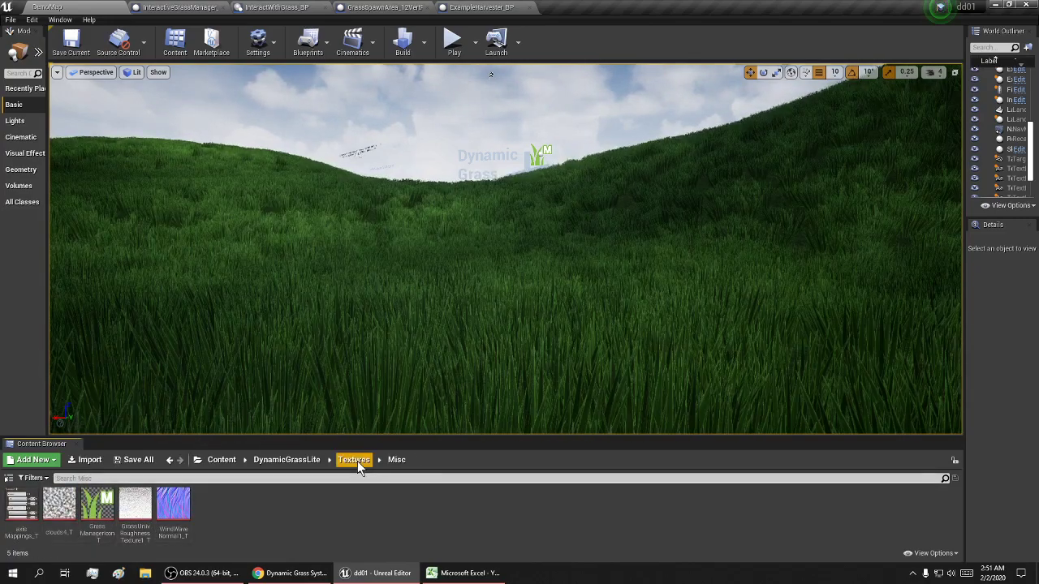
left_click(355, 460)
double_click(96, 502)
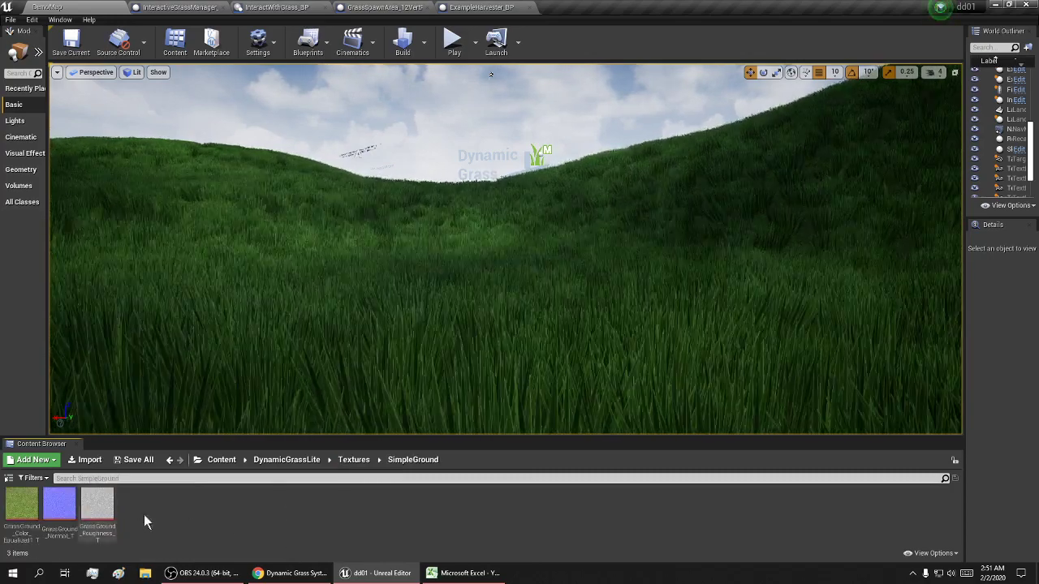
Open InteractiveGrassManager_BP from the DynamicGrassLite Blueprints folder and examine the wind direction and strength logic in its event graph.
left_click(277, 460)
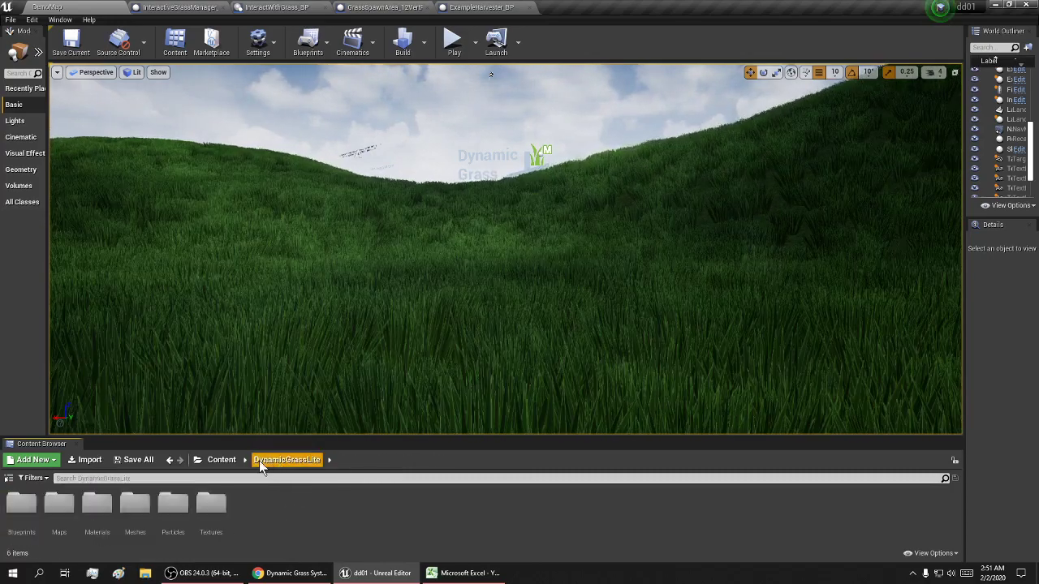
double_click(31, 505)
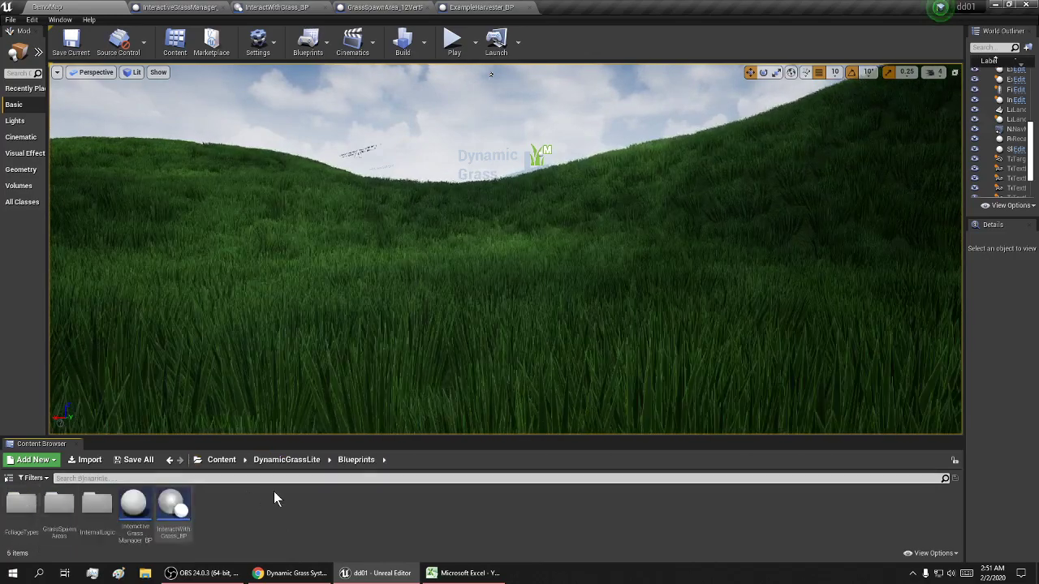
left_click(134, 507)
double_click(134, 506)
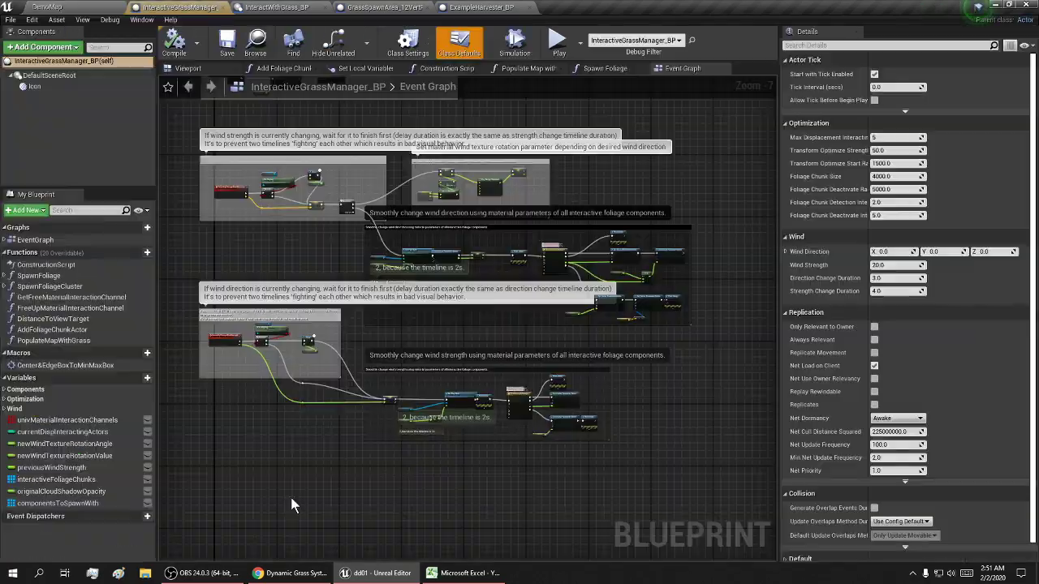
scroll(458, 352, "up", 3)
scroll(458, 352, "down", 2)
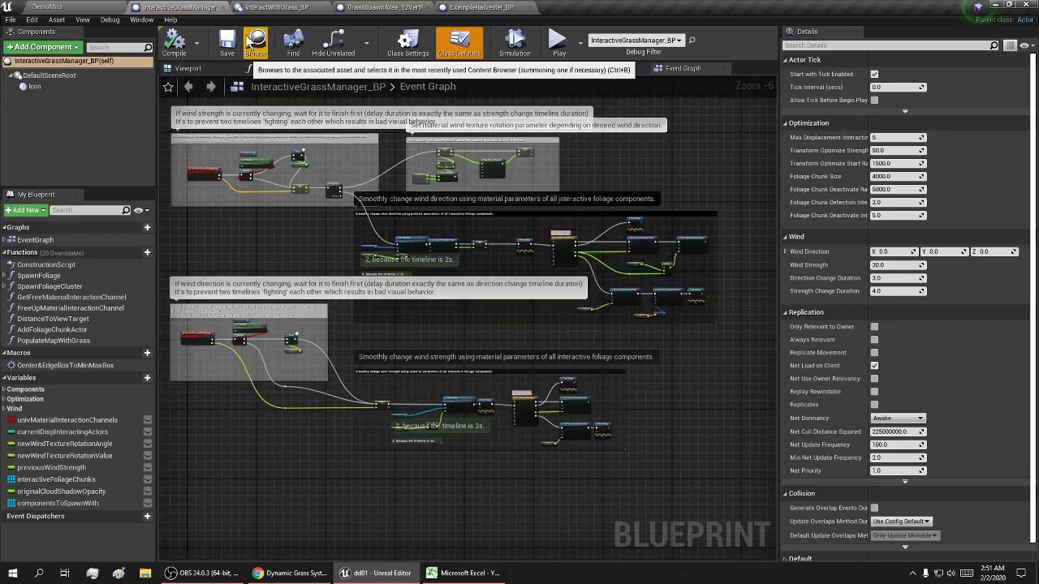
Open InteractWithGrass_BP from the Blueprints folder, examine the interaction check logic in its event graph and return to the DemoMap level.
left_click(95, 10)
double_click(178, 501)
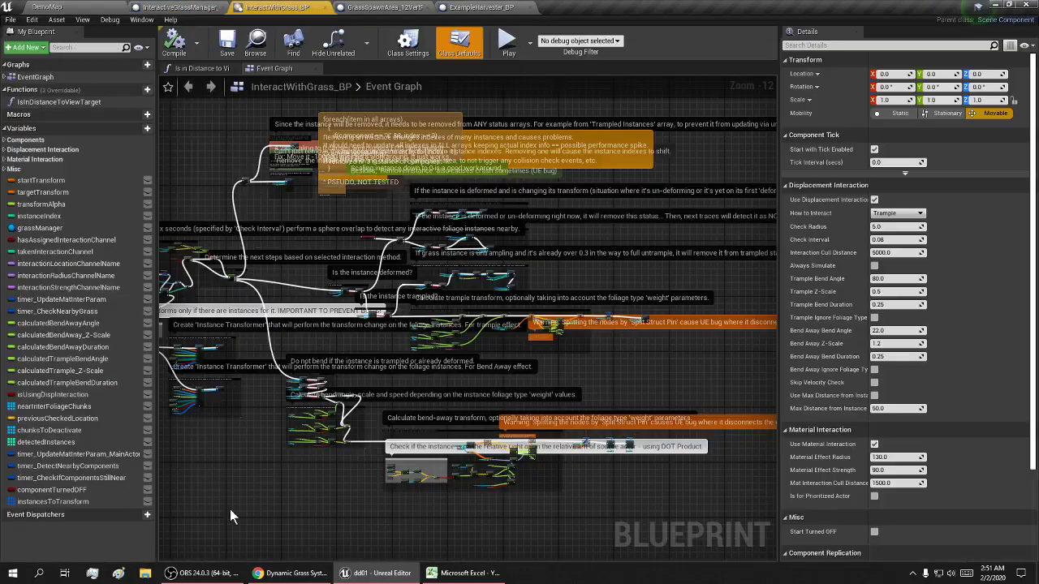
scroll(385, 376, "up", 4)
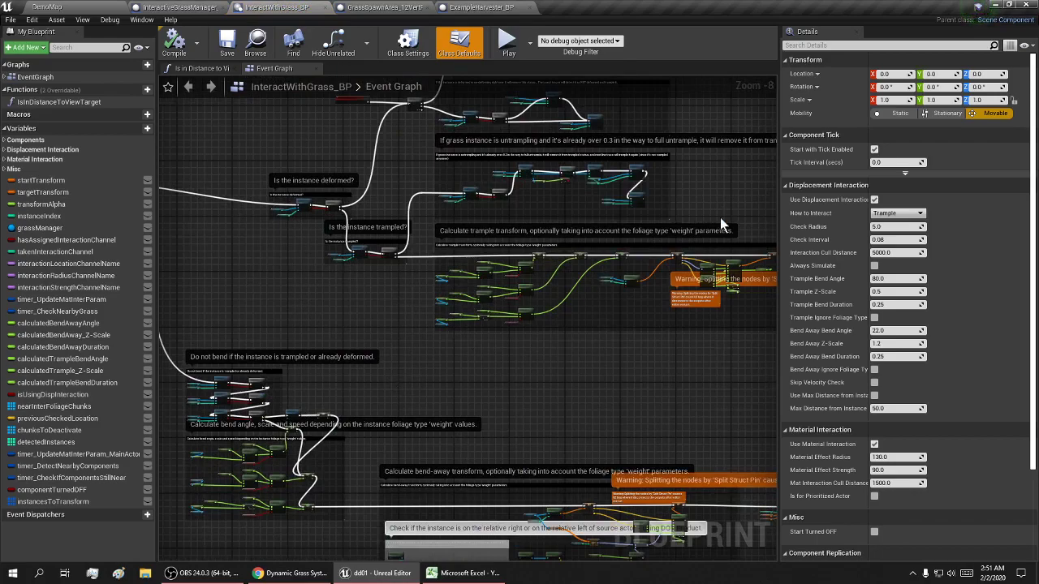
right_click_drag(719, 218, 1037, 372)
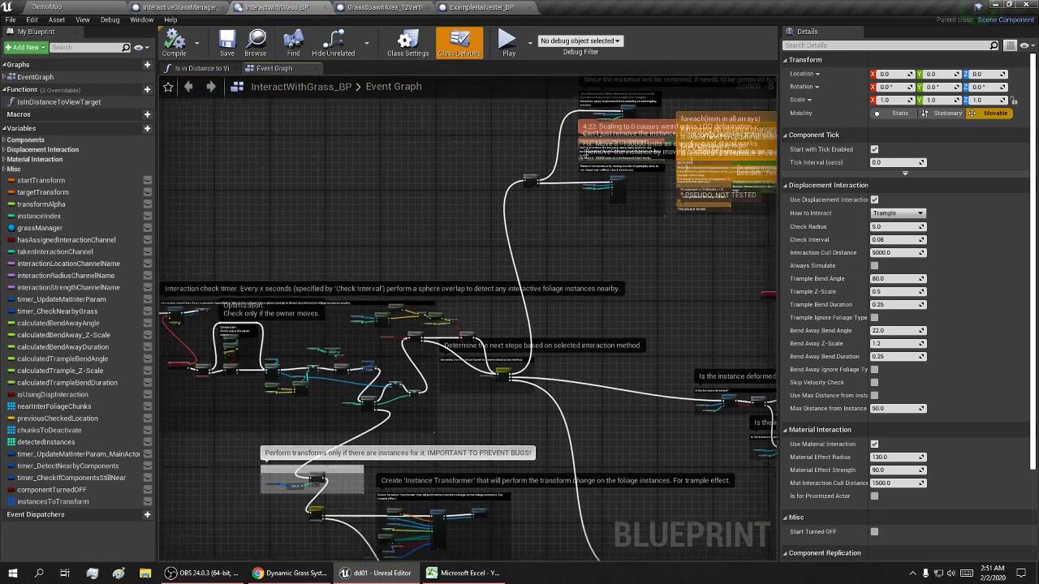
right_click_drag(150, 308, 266, 285)
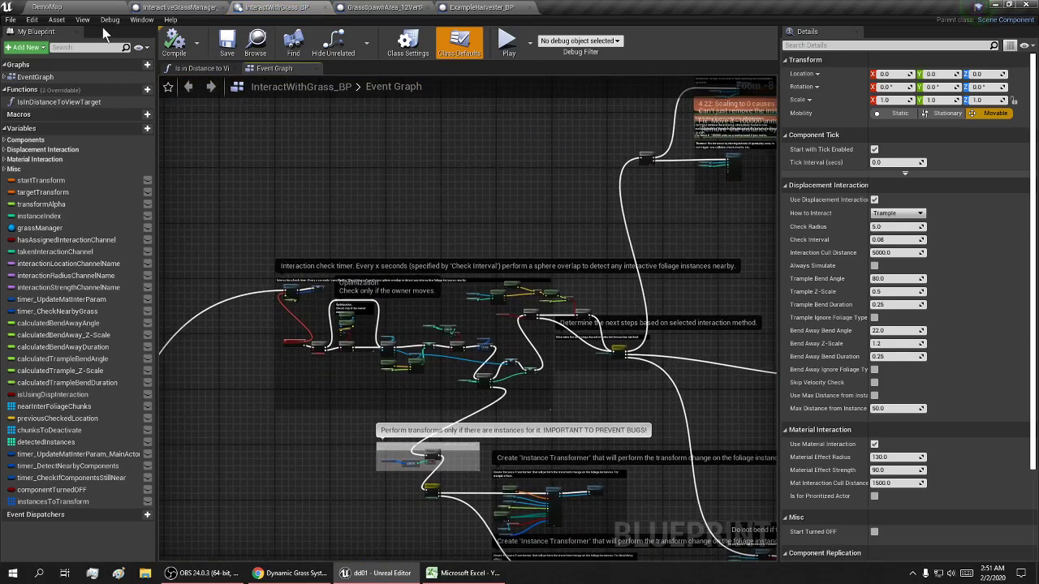
left_click(85, 13)
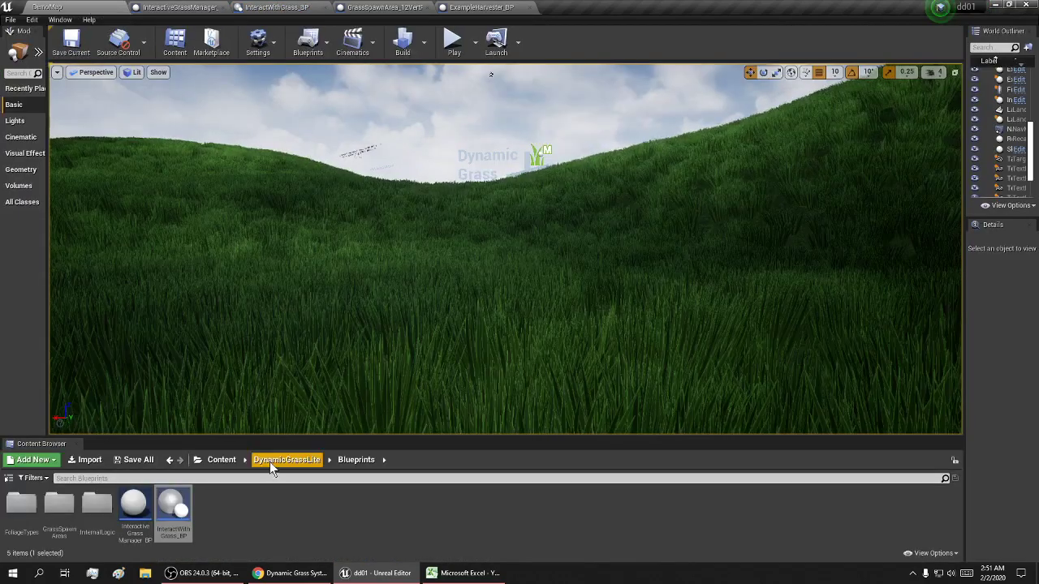
Browse back through the Content root to DynamicGrassLite/Meshes and look over the bush, grass and wheat meshes.
left_click(280, 460)
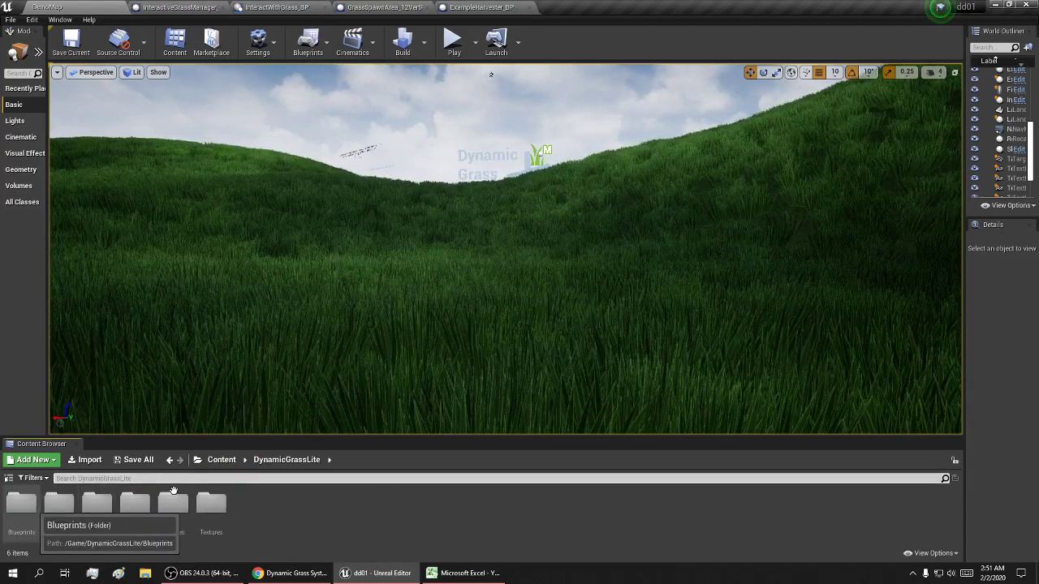
left_click(219, 460)
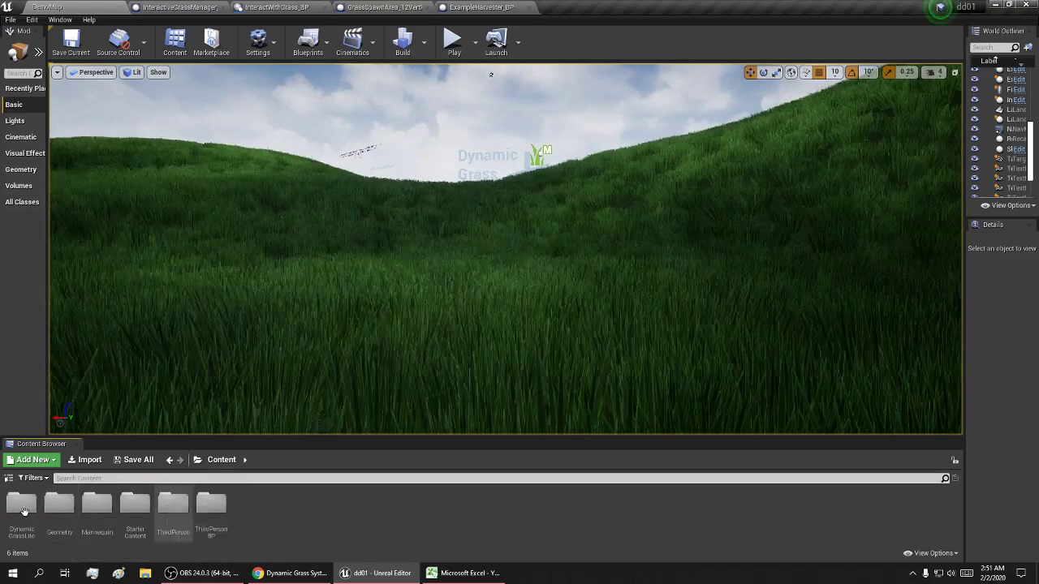
double_click(22, 505)
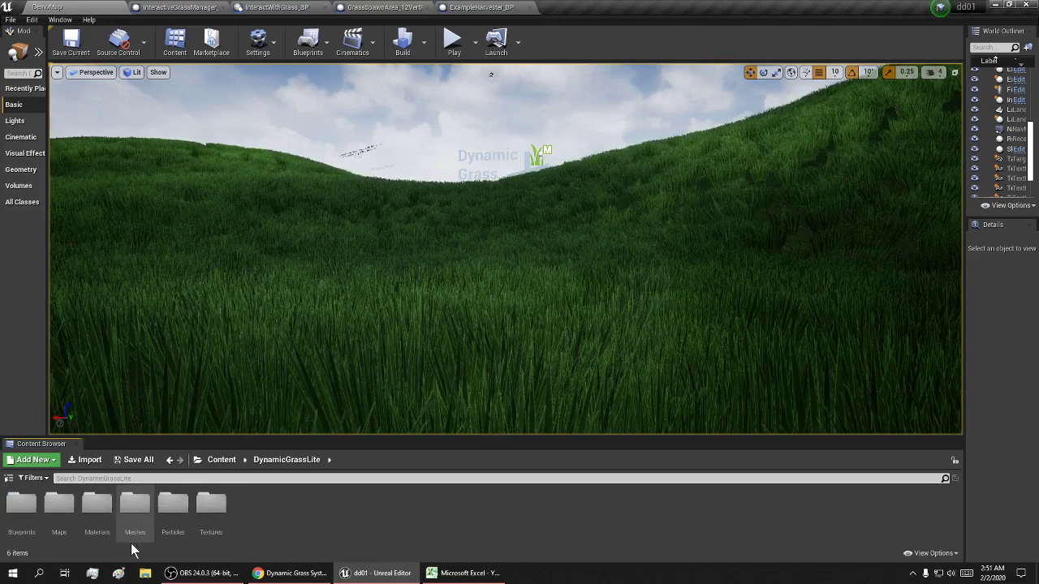
double_click(134, 504)
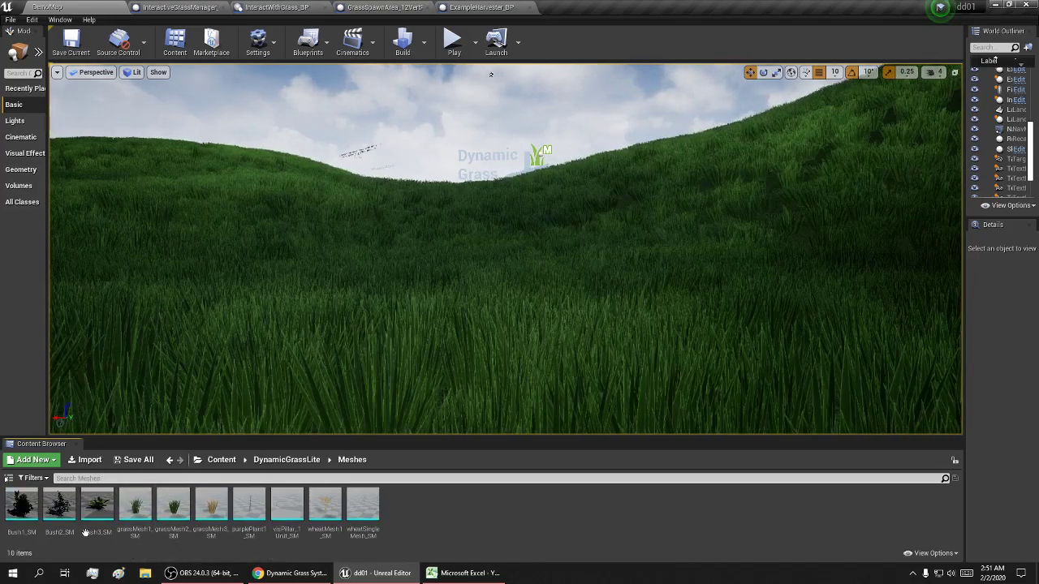
Open the Bush1_SM mesh, examine the bush from different angles and return to the DemoMap level.
left_click(22, 504)
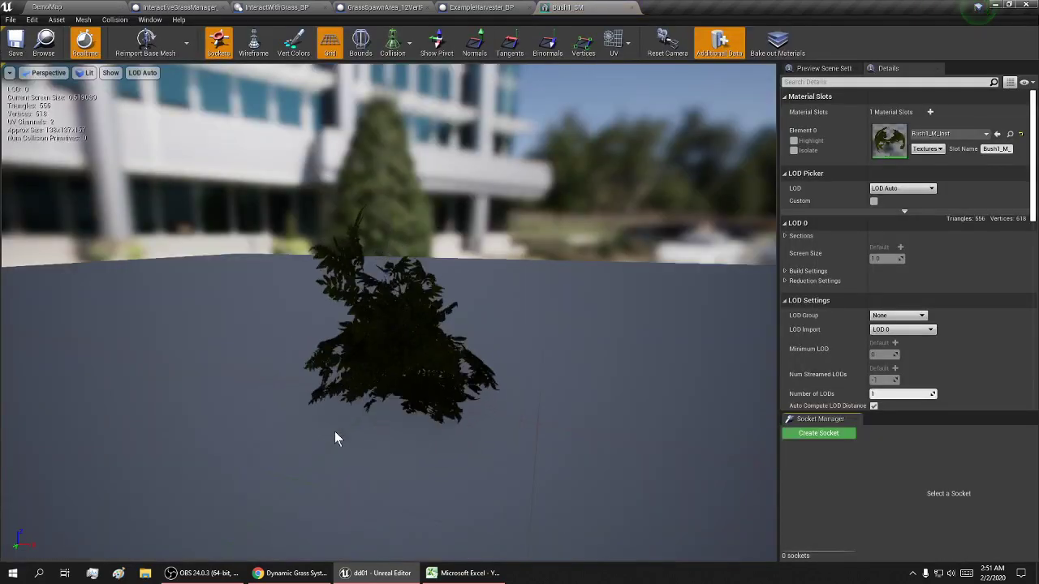
right_click_drag(334, 431, 304, 482)
left_click_drag(383, 401, 358, 380)
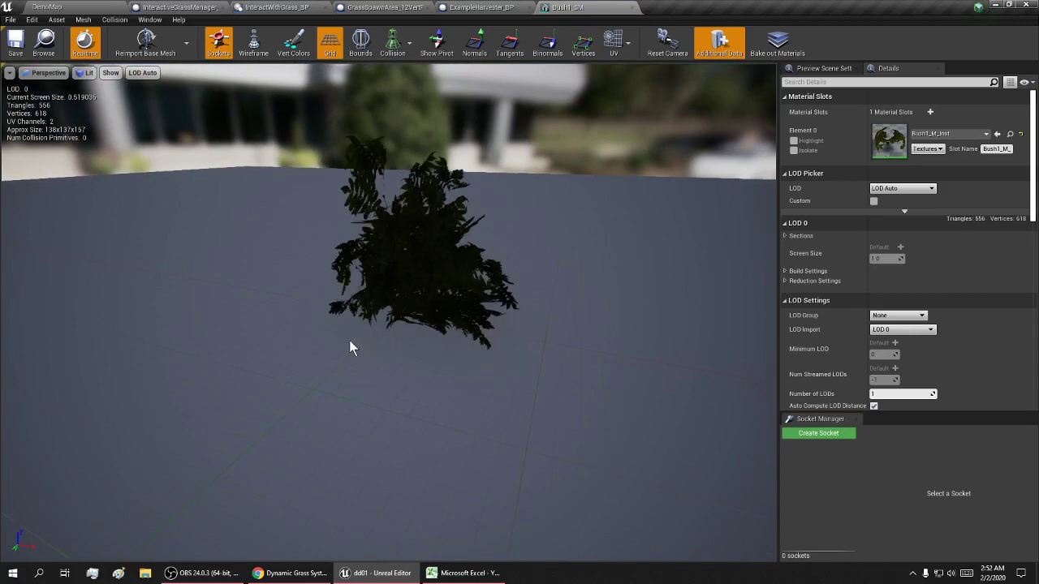
left_click(89, 49)
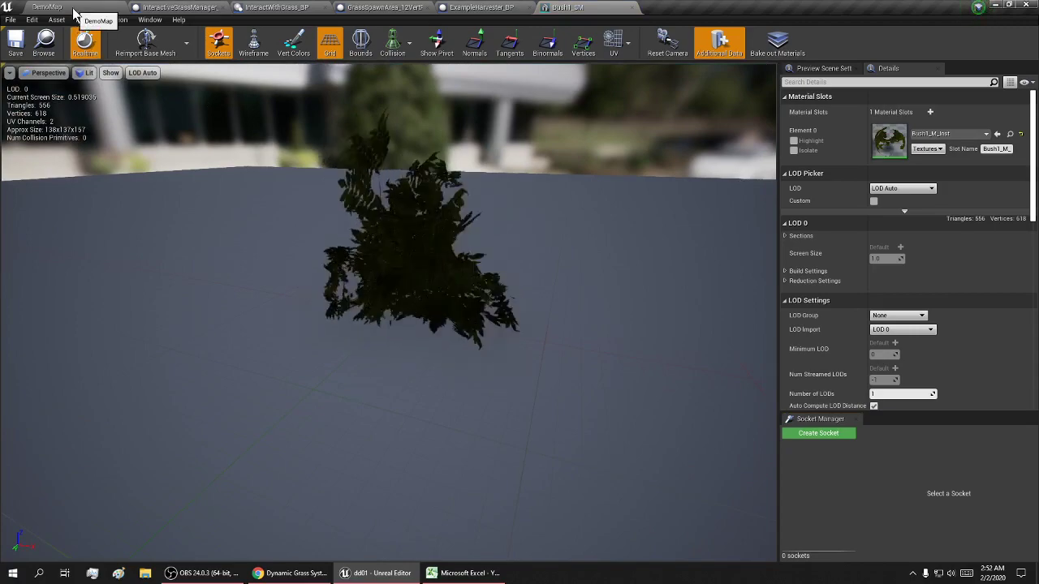
left_click(47, 6)
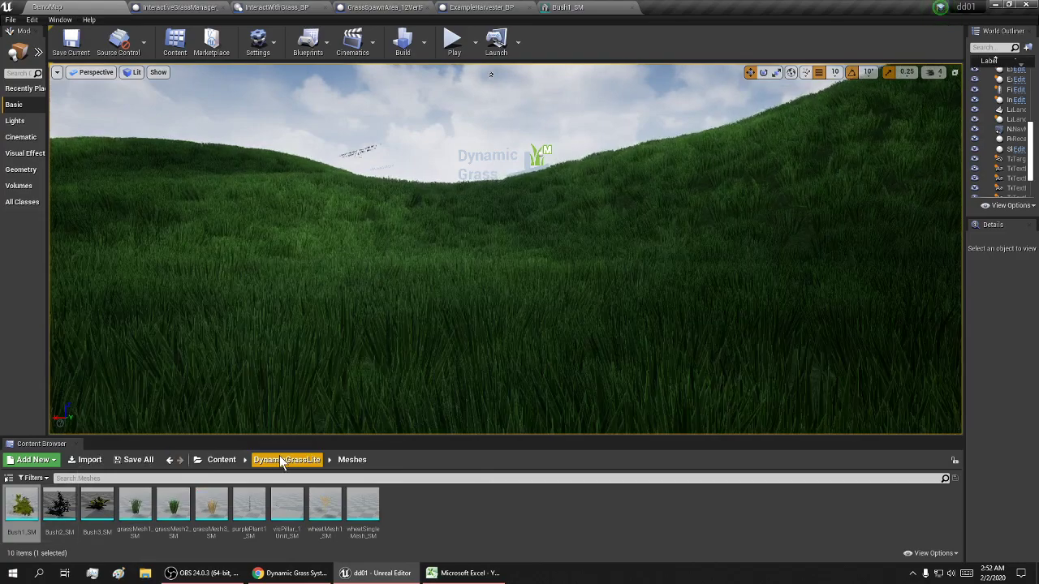
Open BombSparks_PS from the DynamicGrassLite Particles folder, examine its emitters and preview, and return to the DemoMap level.
left_click(280, 459)
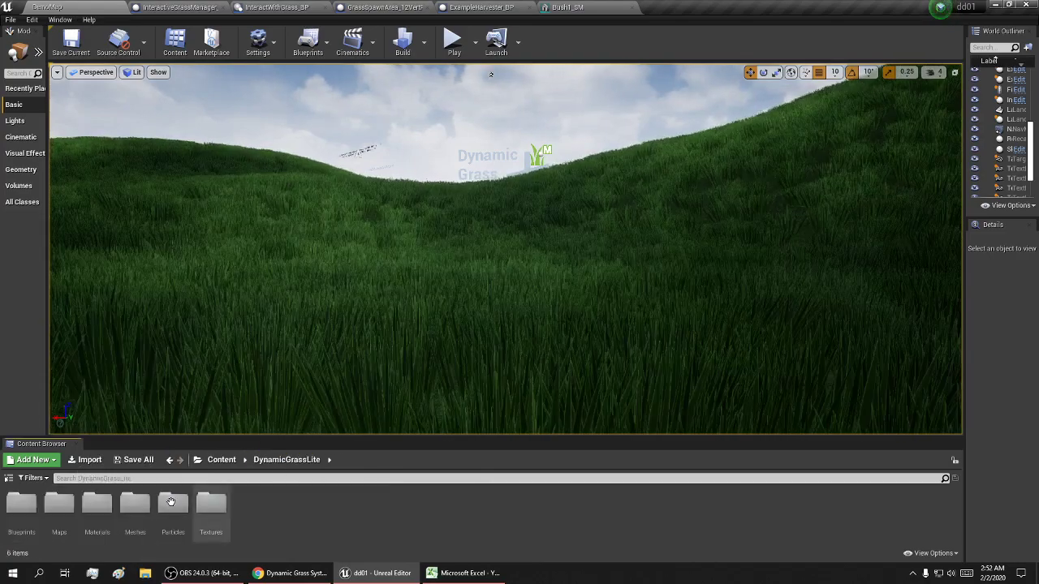
double_click(173, 504)
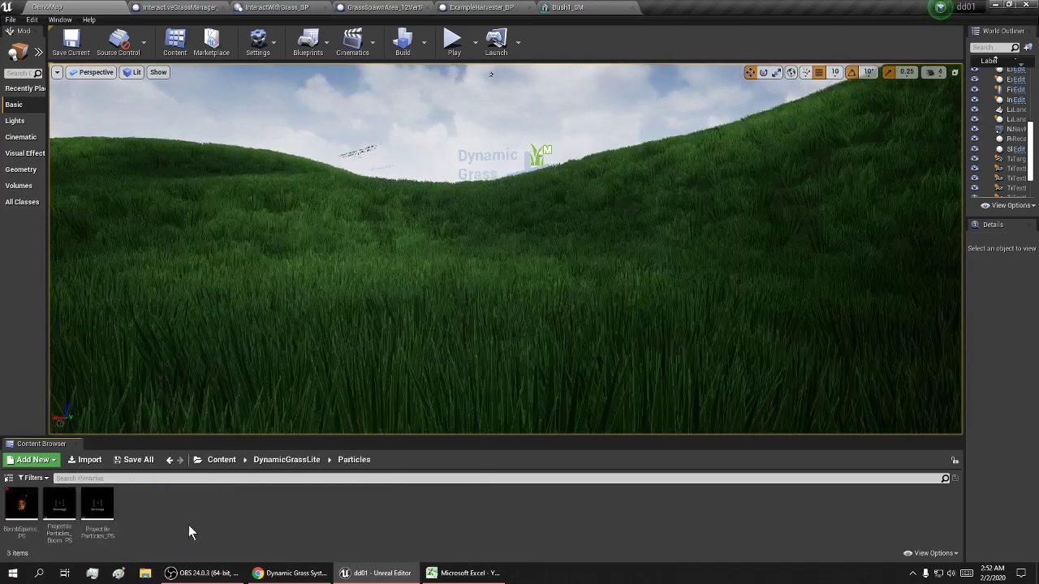
left_click(23, 508)
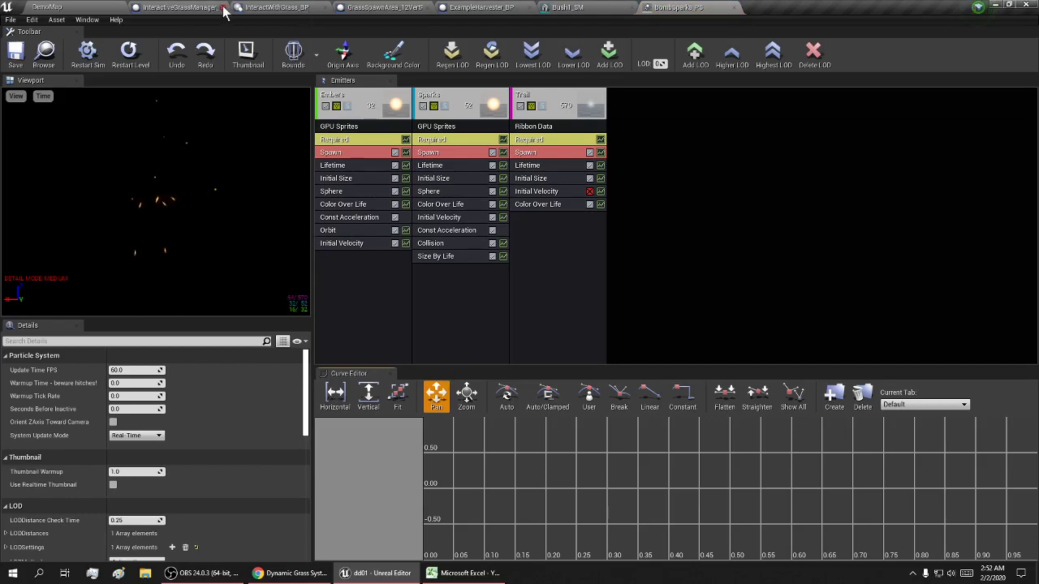
left_click(51, 8)
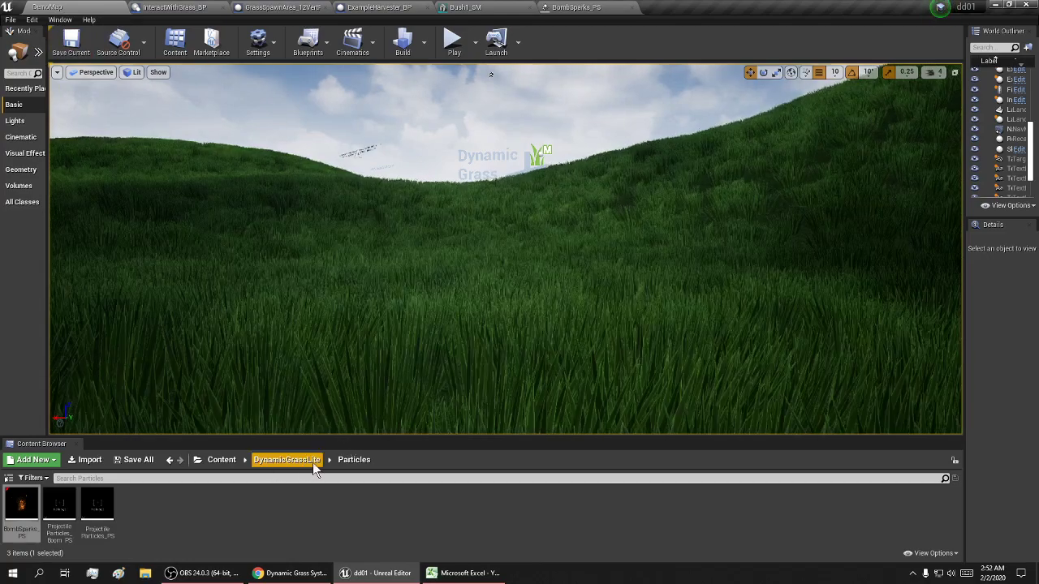
View the Dynamic Grass System Lite marketplace page in Chrome, then return to Unreal Editor's Content root and select the level's instanced foliage.
left_click(283, 575)
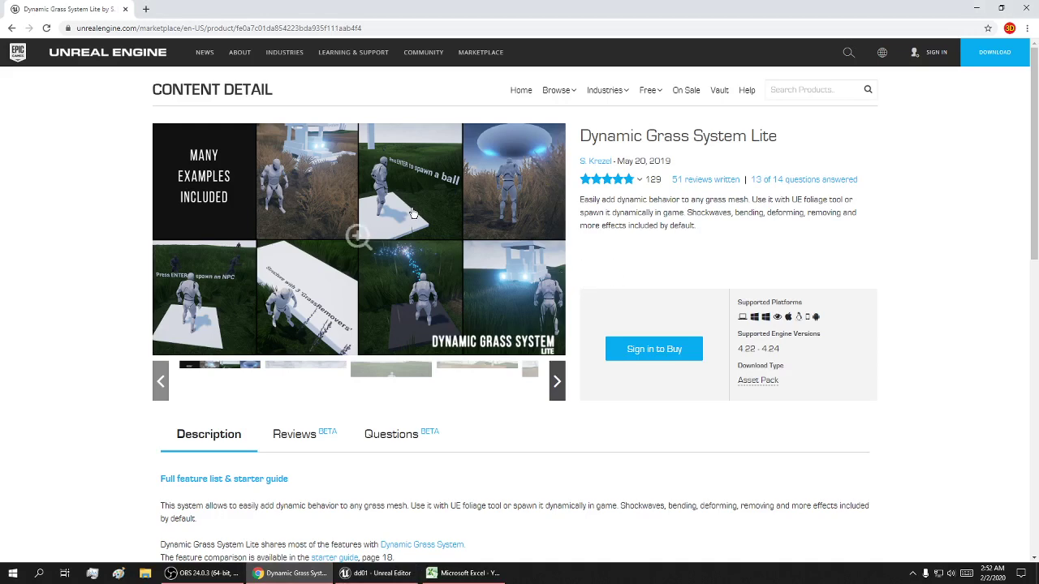
left_click(360, 577)
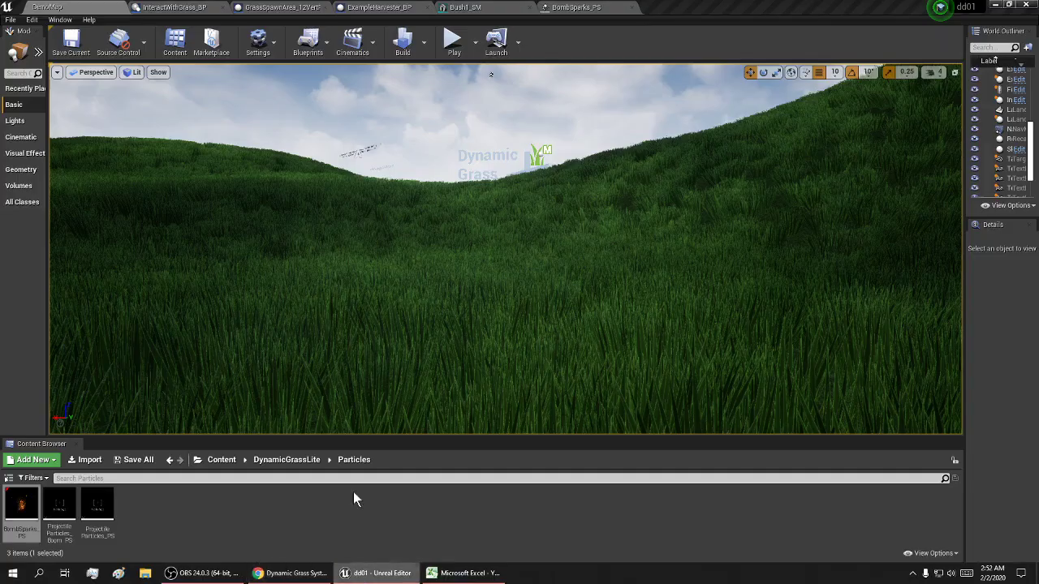
left_click(229, 460)
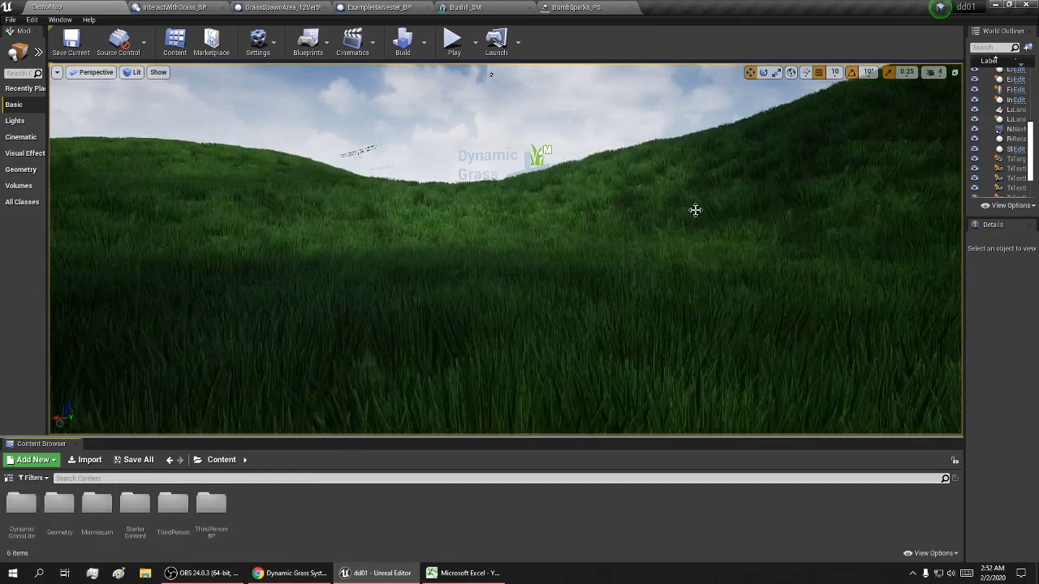
left_click(565, 205)
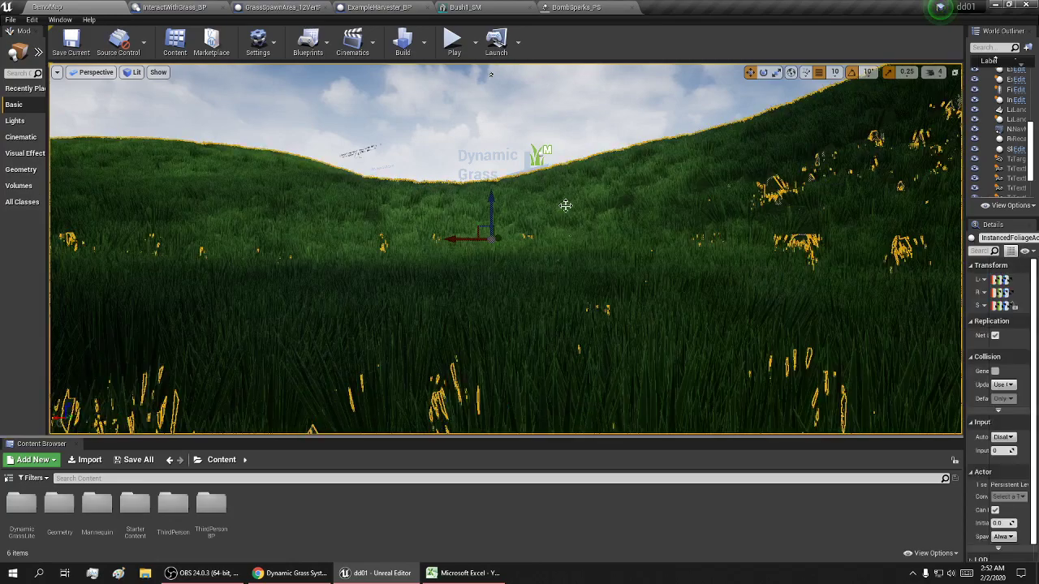